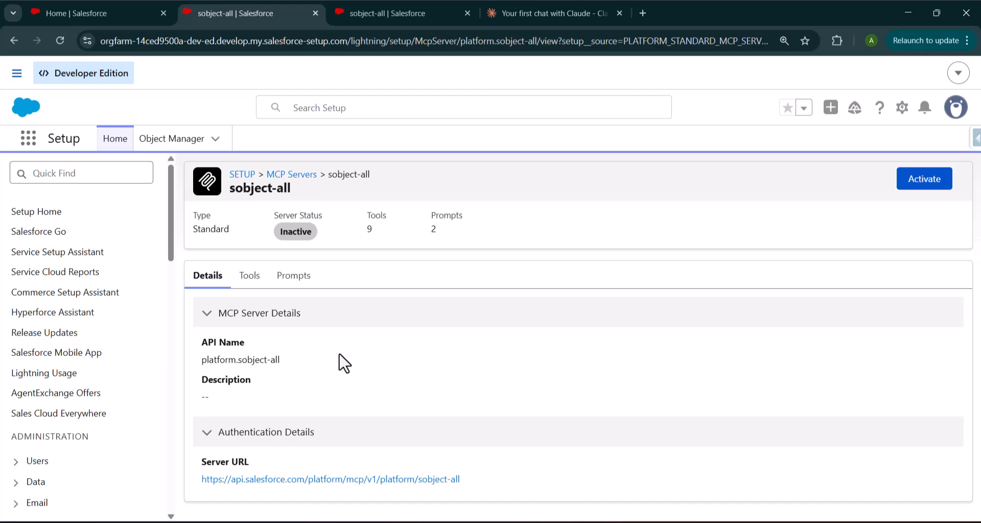
Step: Show the sobject-all server's Tools tab and review its nine tools and two prompts
left_click(250, 281)
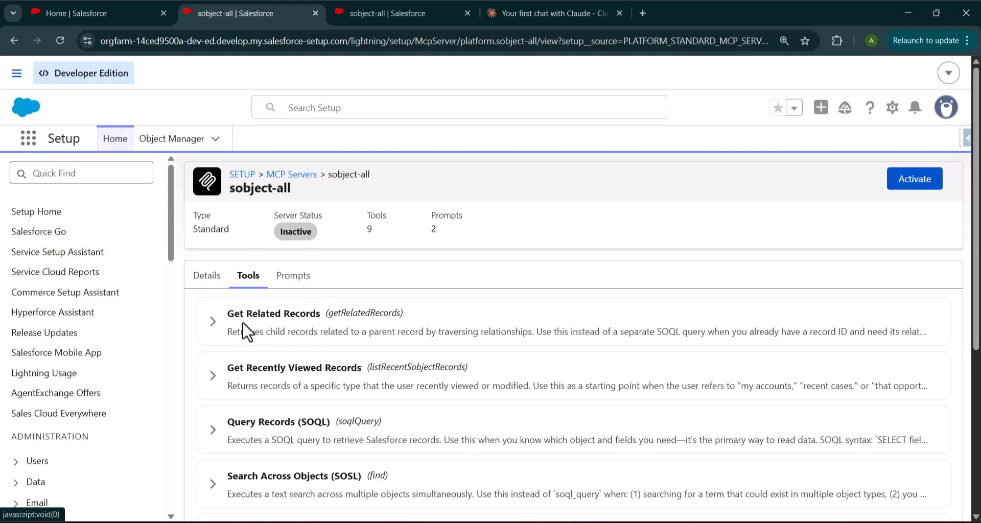
scroll(245, 332, "down", 1)
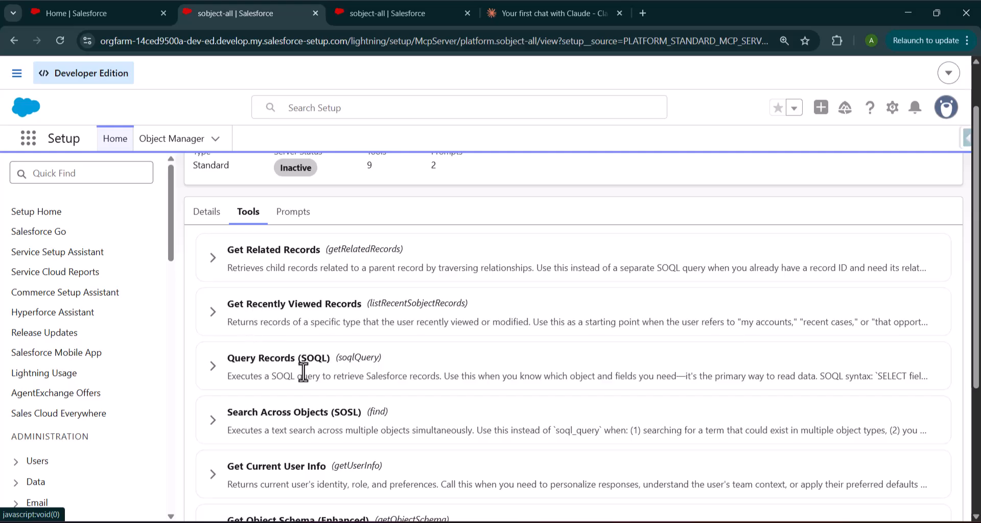
scroll(303, 372, "down", 1)
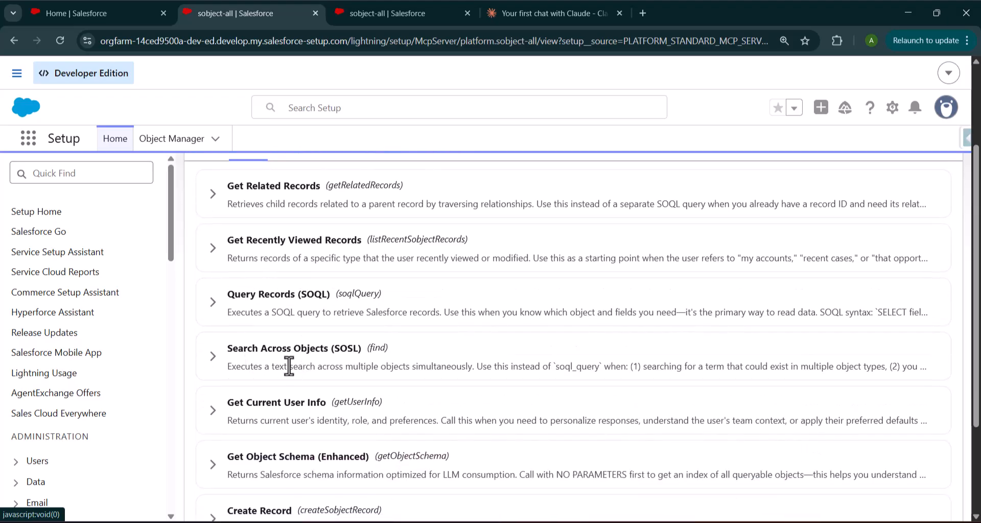
scroll(309, 363, "down", 1)
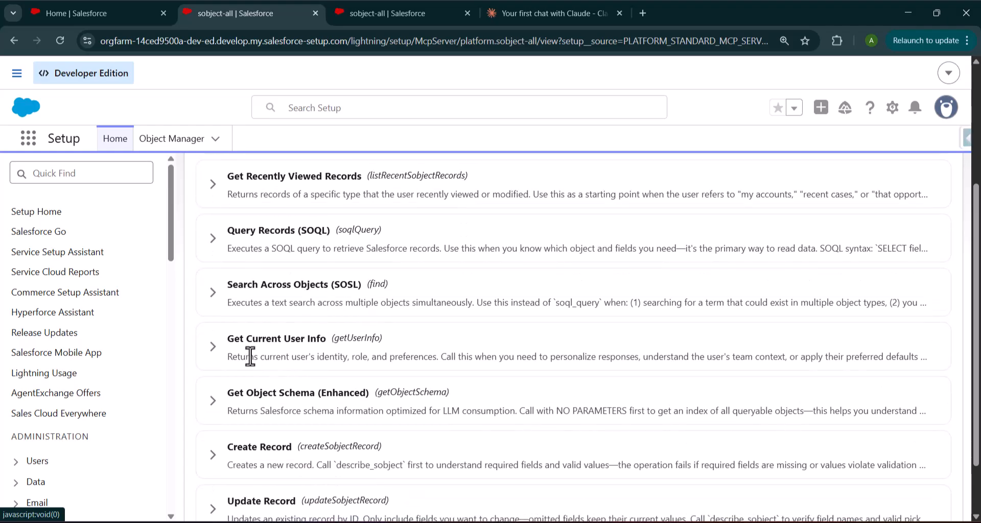
scroll(327, 388, "down", 1)
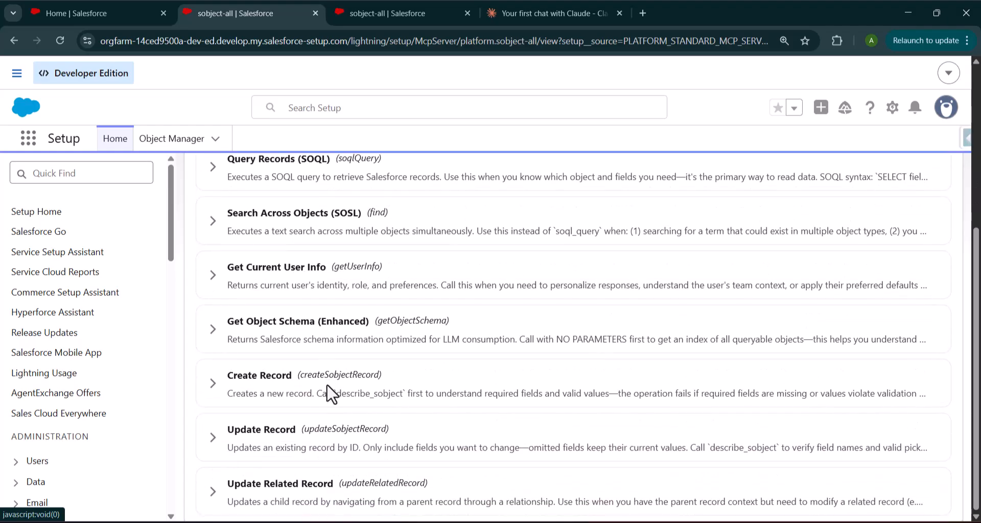
scroll(317, 449, "up", 3)
scroll(314, 469, "up", 2)
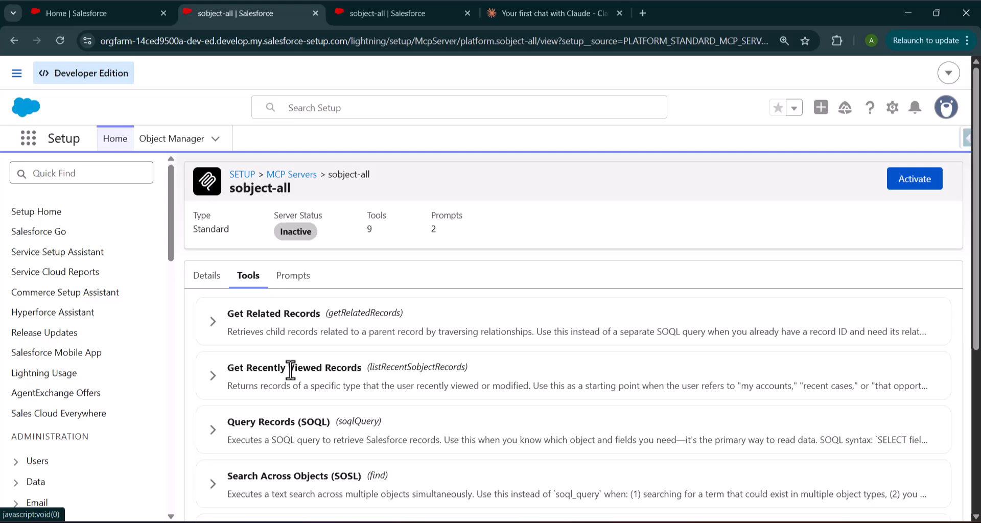
Step: Activate the sobject-all MCP server, then find 'External' in Quick Find and open External Client App Manager
left_click(915, 180)
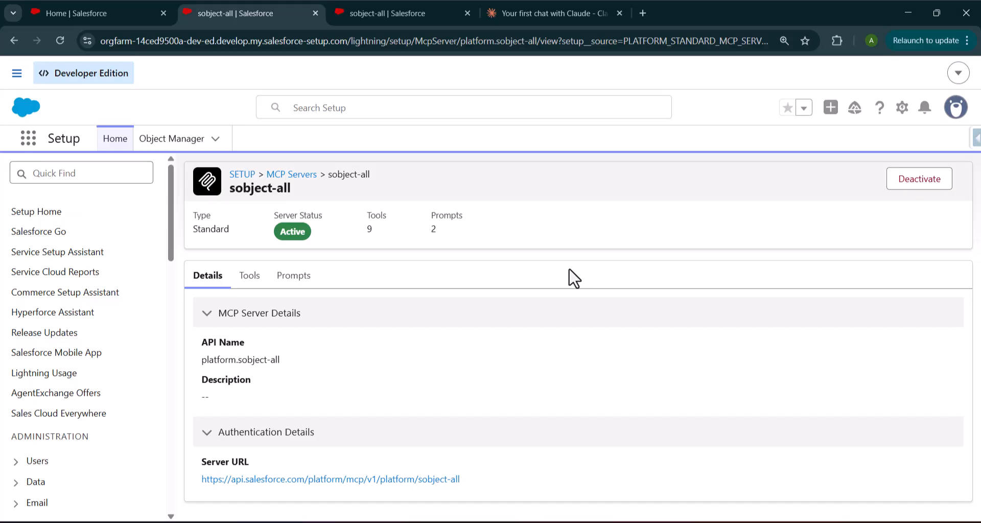
left_click(131, 179)
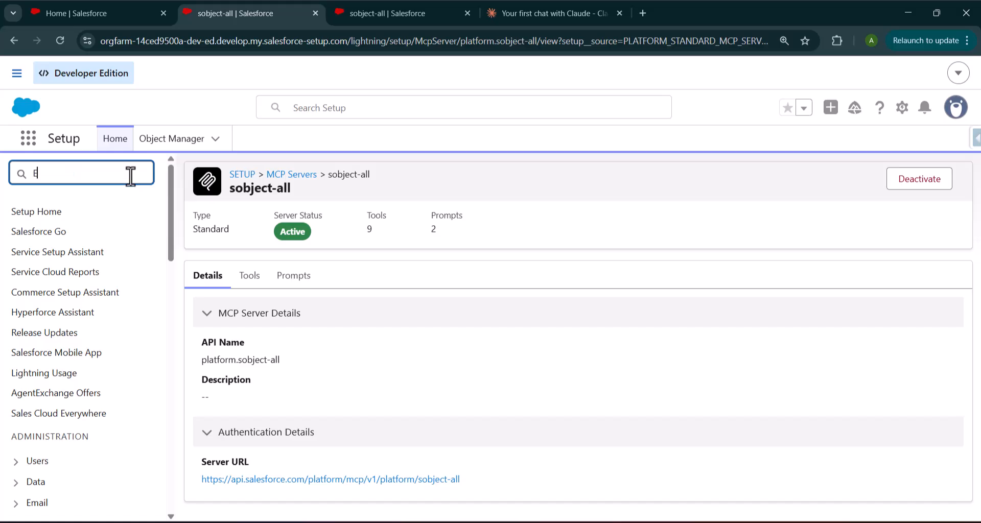
type("External")
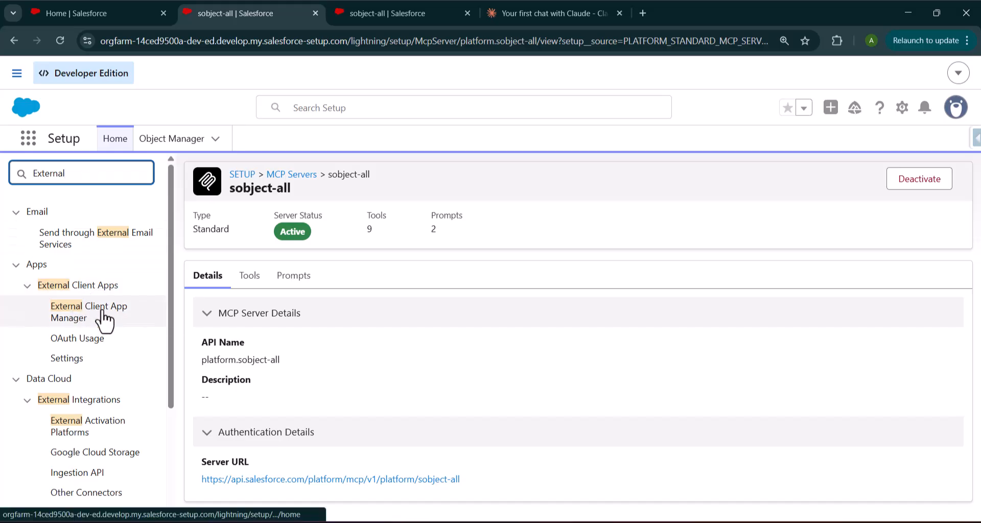
left_click(80, 309)
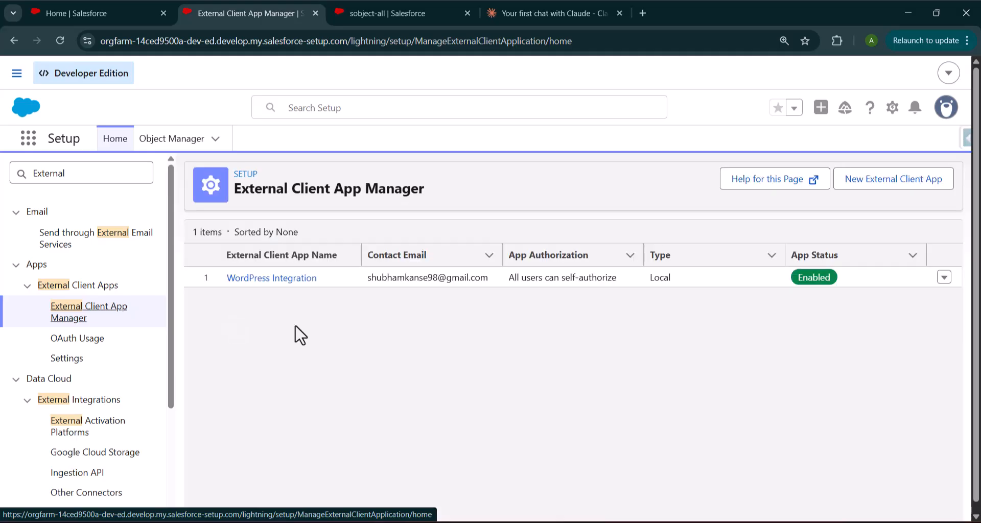
left_click(917, 184)
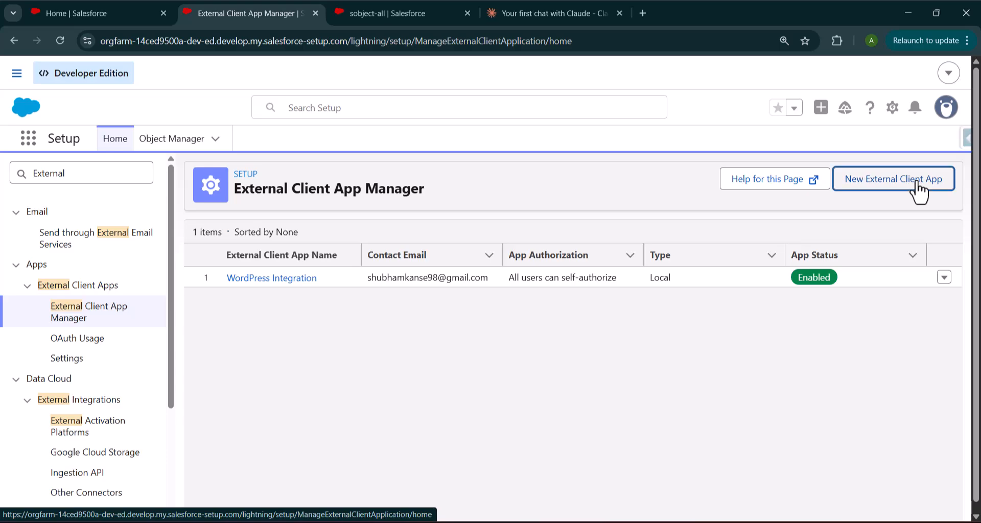
Step: Start a new external client app named 'Claude Integration' and fill in the contact e-mail
left_click(380, 305)
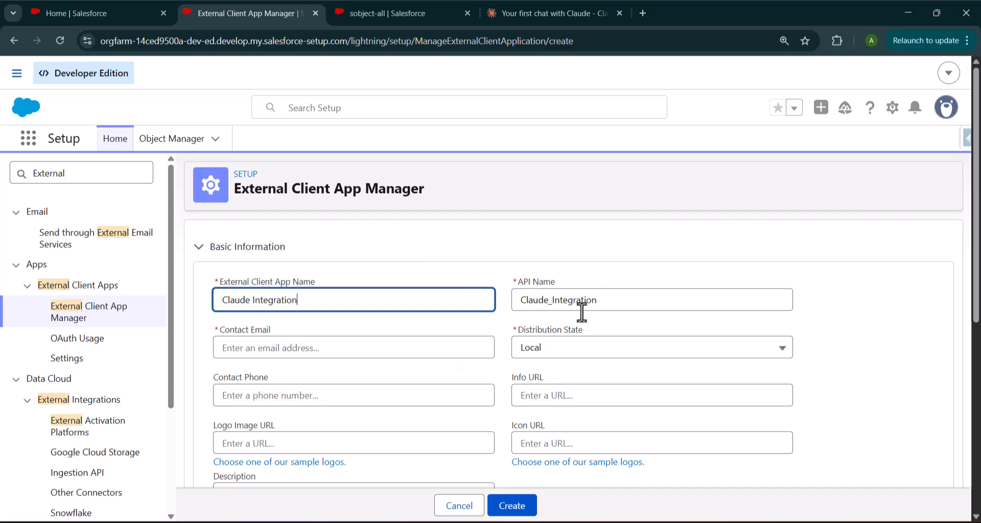
left_click(302, 348)
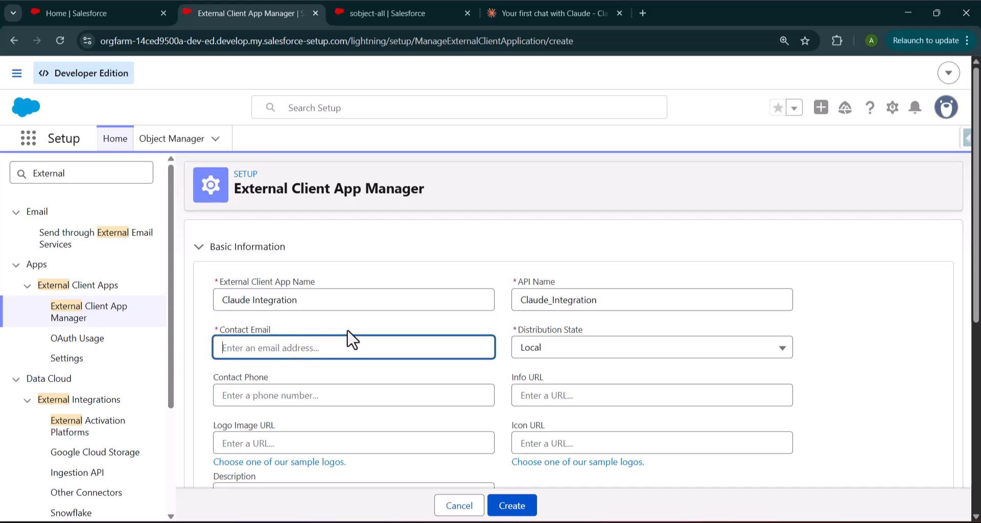
left_click(644, 13)
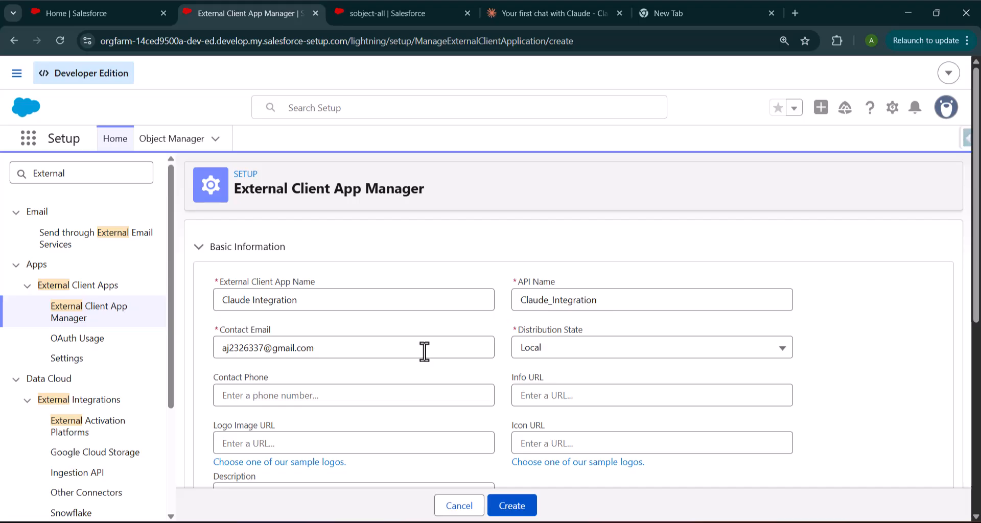
scroll(423, 351, "down", 6)
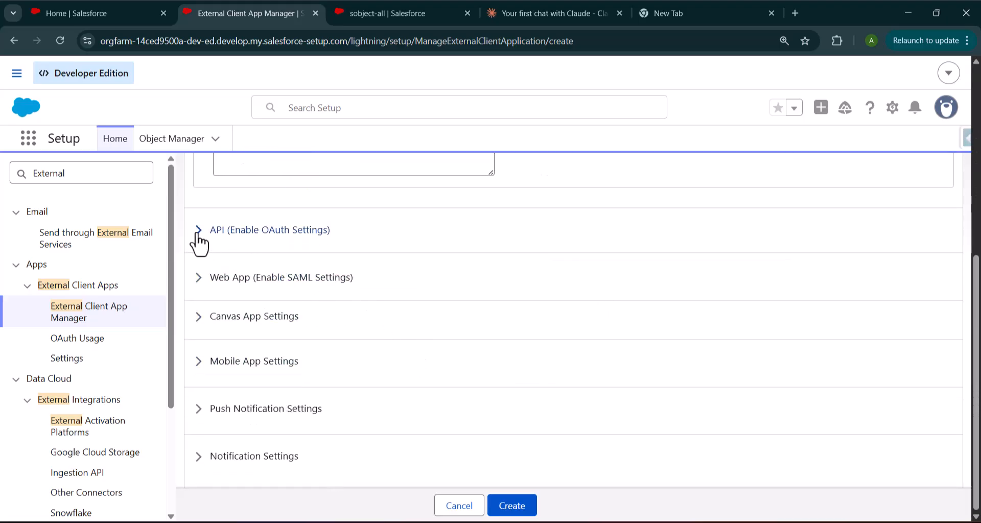
left_click(198, 233)
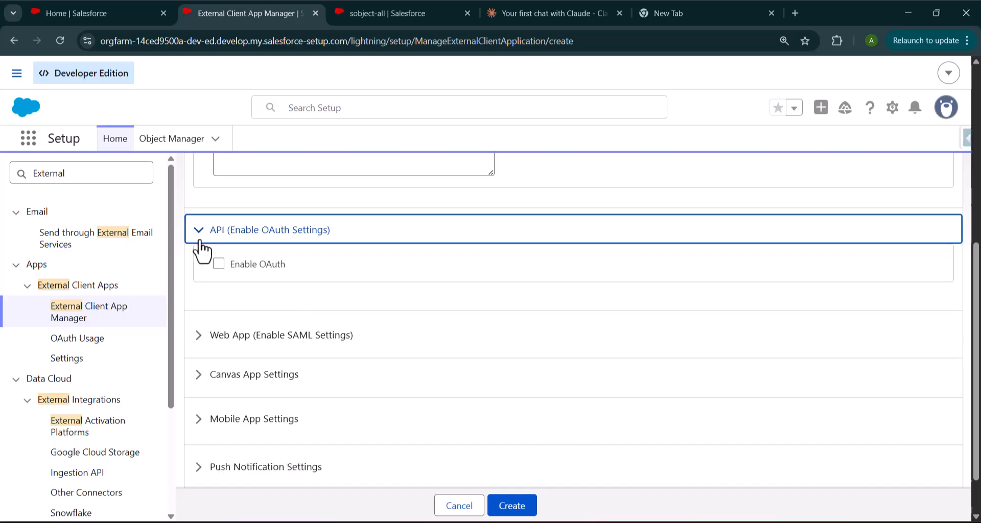
left_click(219, 265)
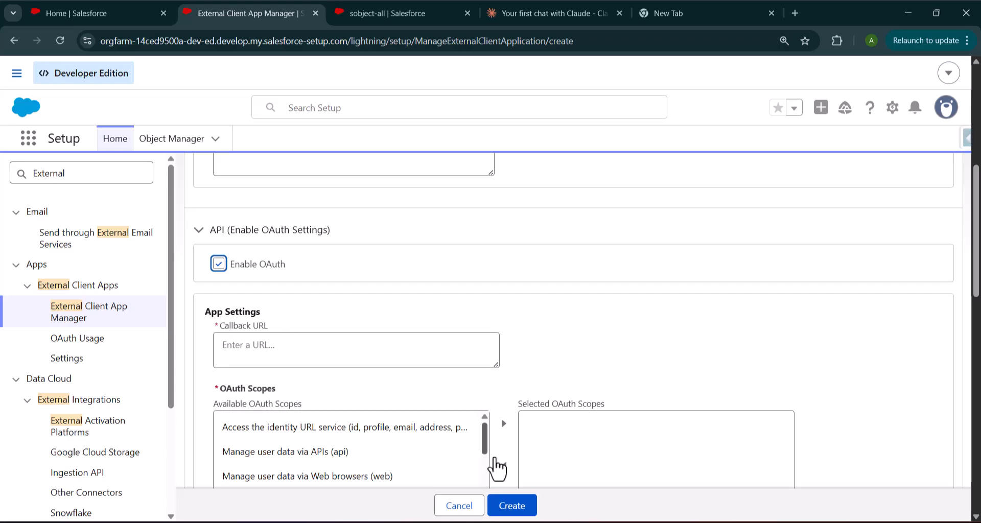
key("alt+Tab")
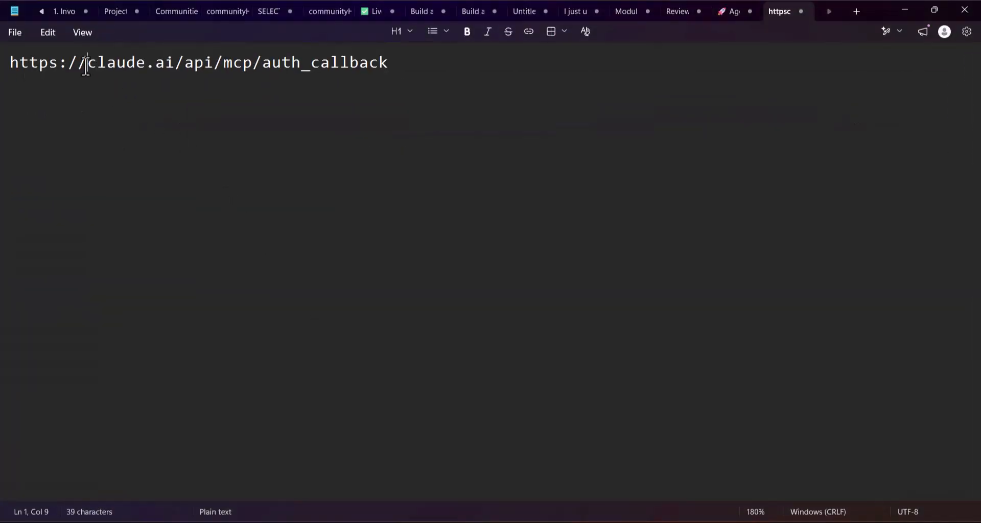
key("ctrl+a")
key("alt+Tab")
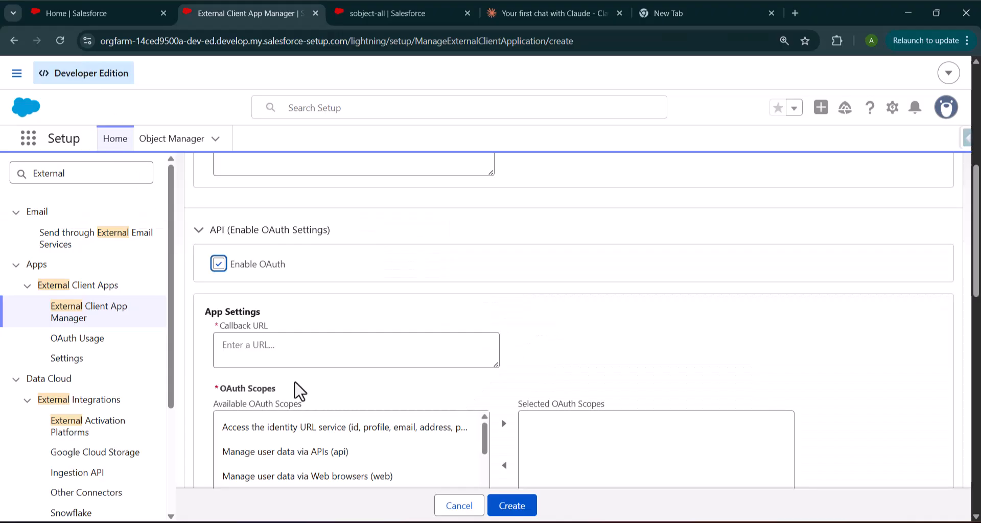
left_click(314, 343)
type("https://claude.ai/api/mcp/auth_callback")
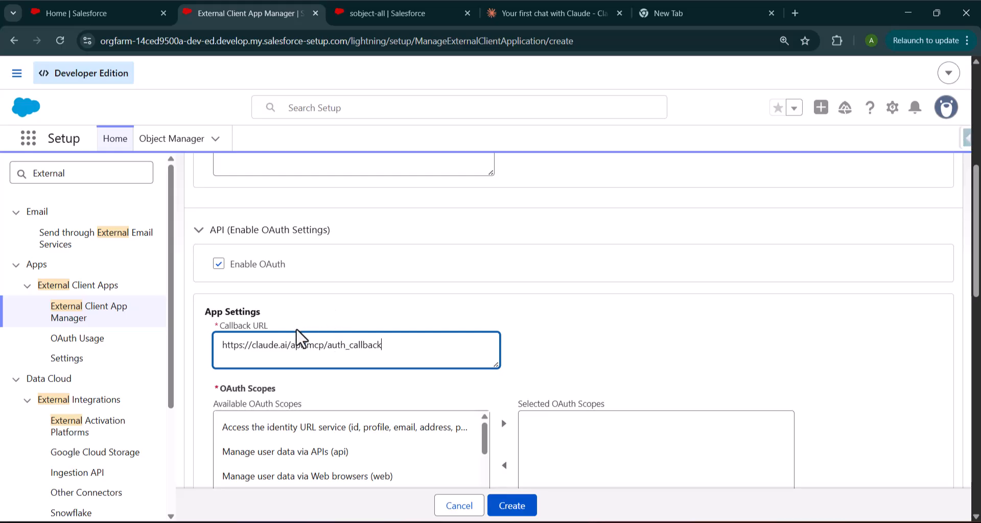
Step: Add the refresh_token, offline_access scope to the selected OAuth scopes
scroll(513, 337, "down", 3)
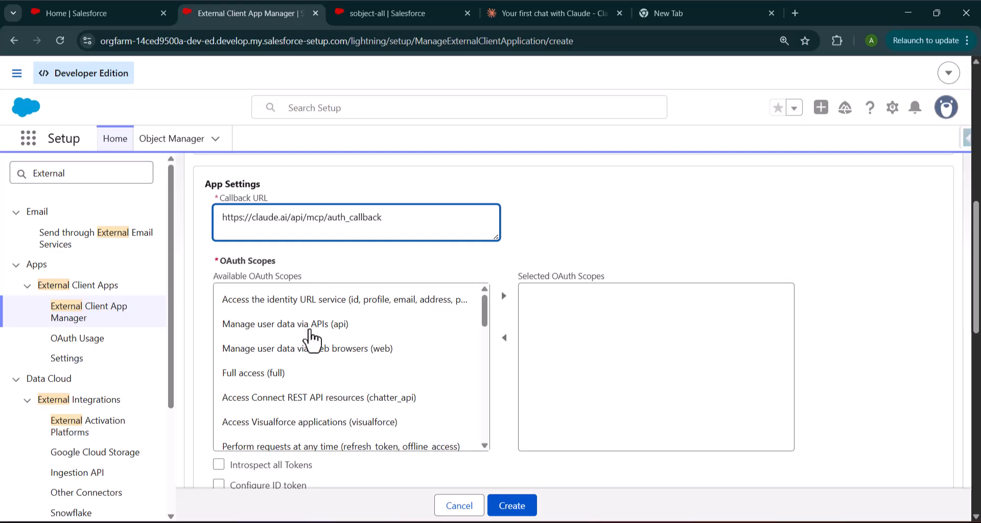
scroll(312, 360, "down", 4)
scroll(309, 362, "down", 4)
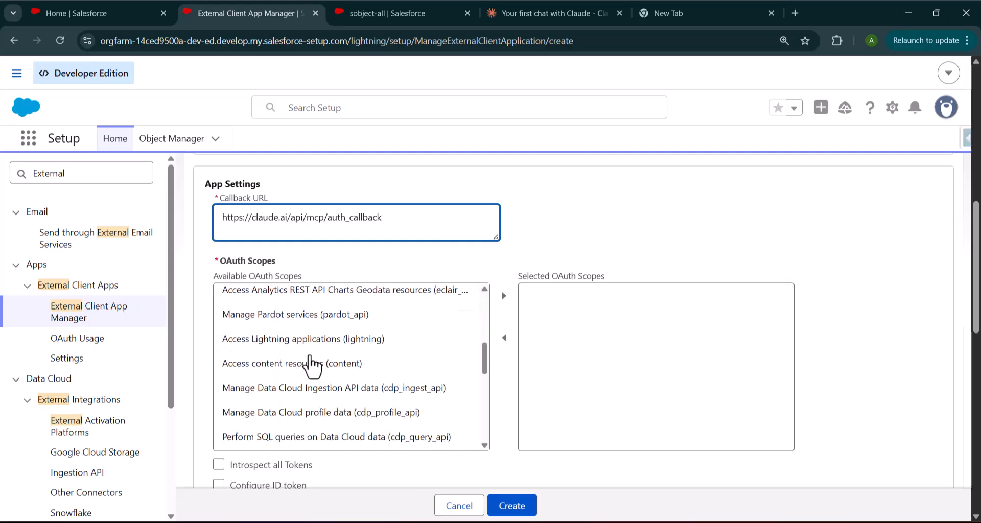
scroll(305, 363, "up", 5)
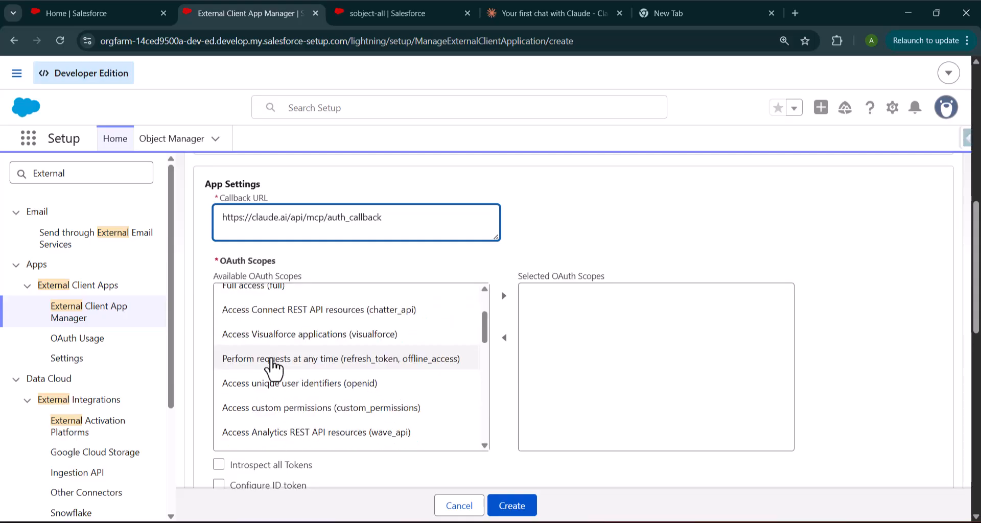
left_click(339, 361)
left_click(497, 302)
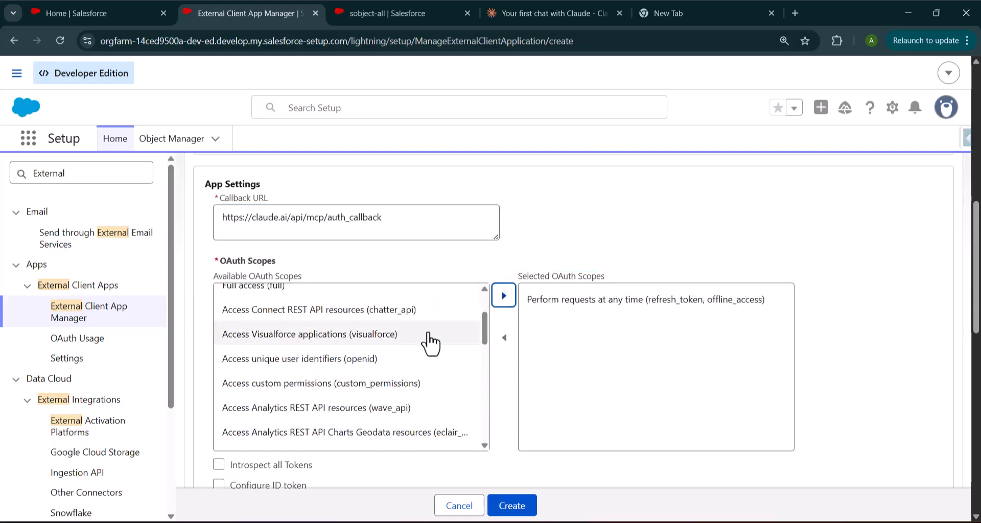
Step: Add the 'Access Salesforce hosted MCP servers (mcp_api)' scope to the selected OAuth scopes
scroll(326, 363, "up", 1)
scroll(314, 378, "down", 4)
scroll(310, 375, "down", 3)
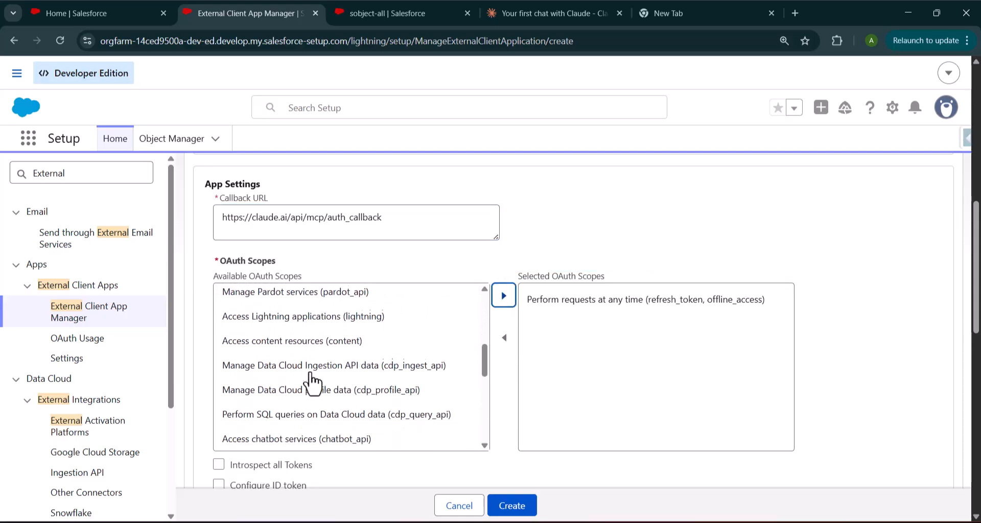
left_click(310, 375)
scroll(310, 375, "down", 2)
scroll(310, 381, "down", 6)
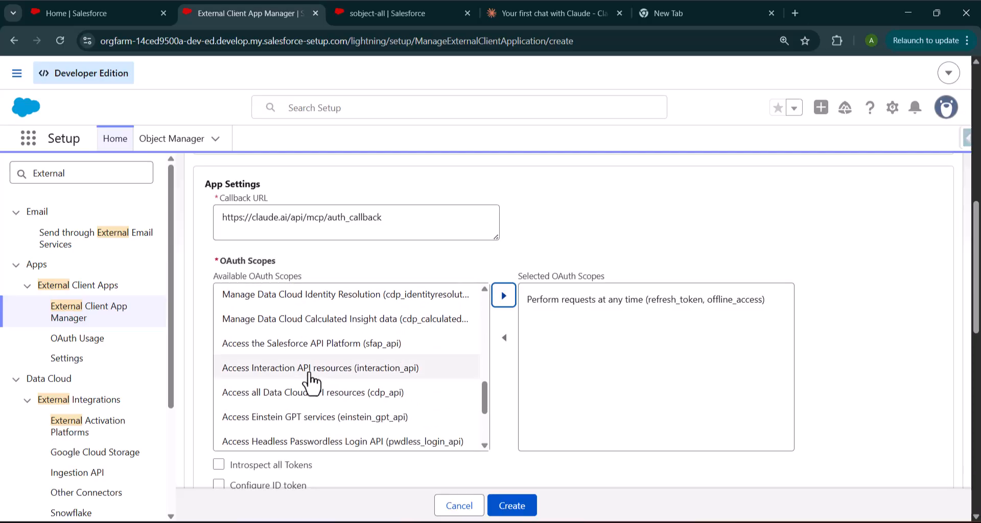
scroll(310, 381, "down", 1)
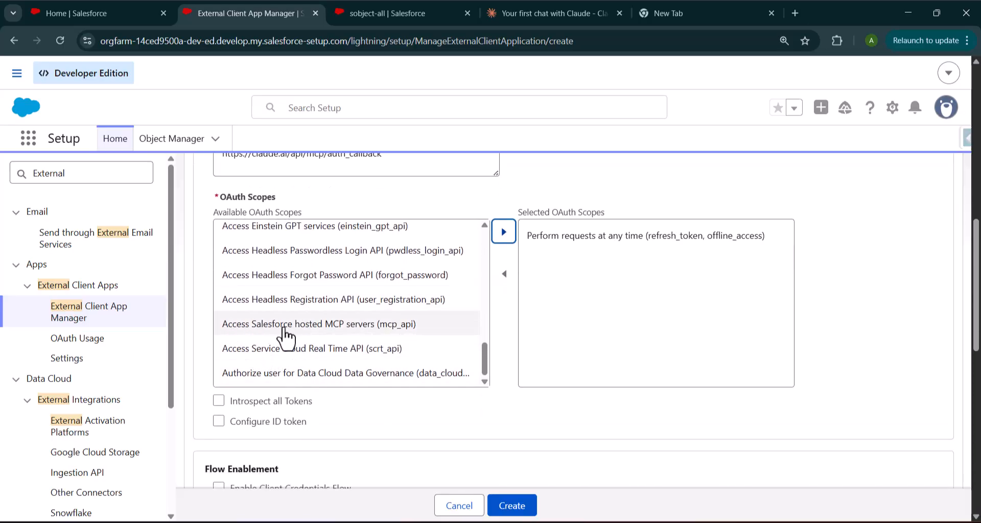
left_click(312, 330)
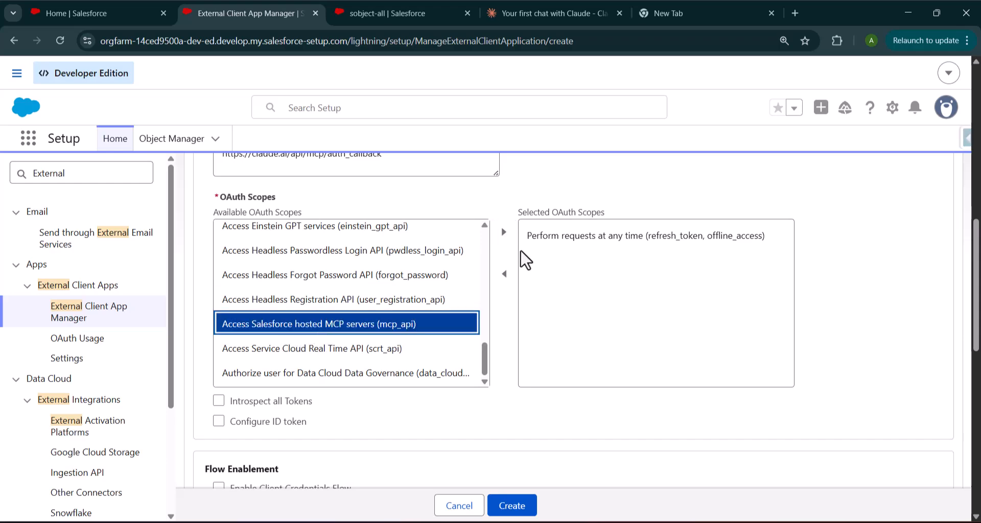
left_click(504, 232)
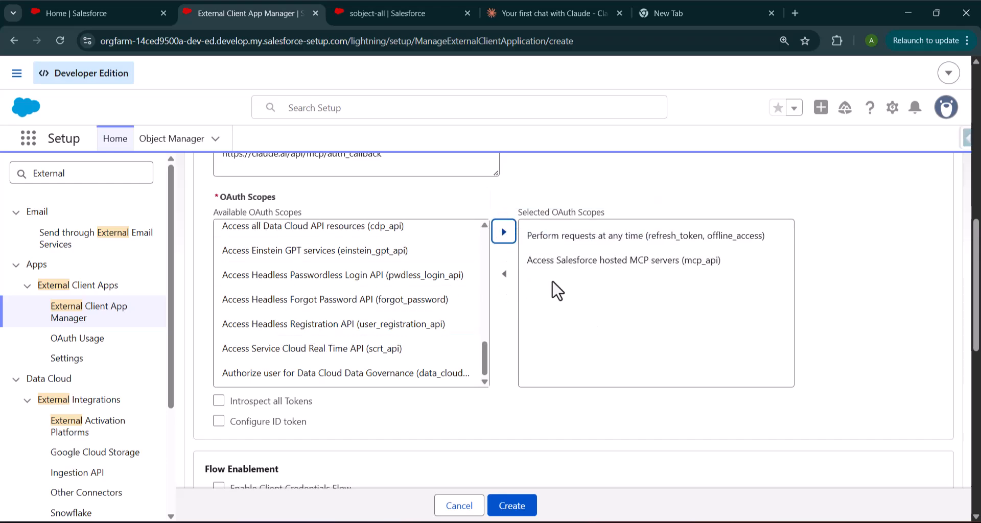
Step: Turn off secret requirements for Web Server and Refresh Token flows, enable JWT-based access tokens, and create the app
scroll(574, 311, "down", 3)
scroll(574, 313, "down", 3)
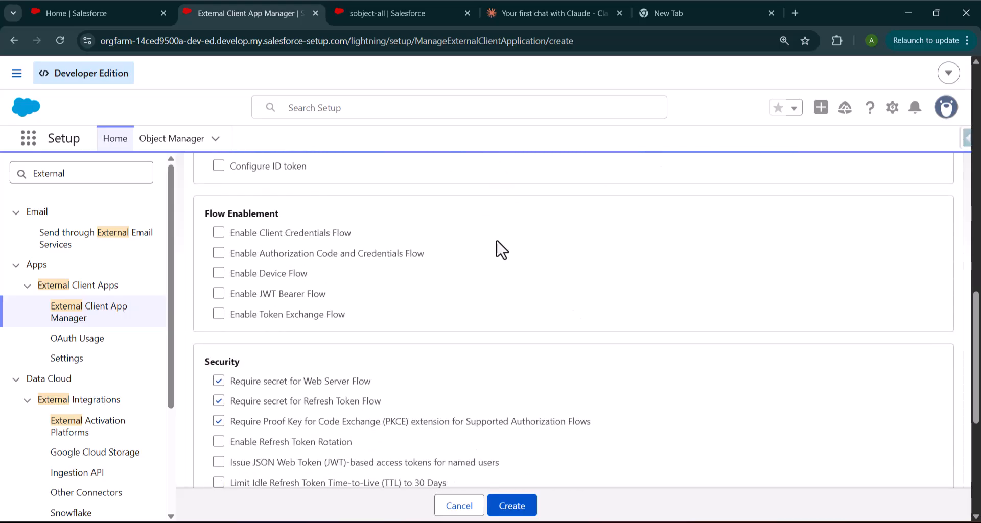
scroll(500, 250, "down", 3)
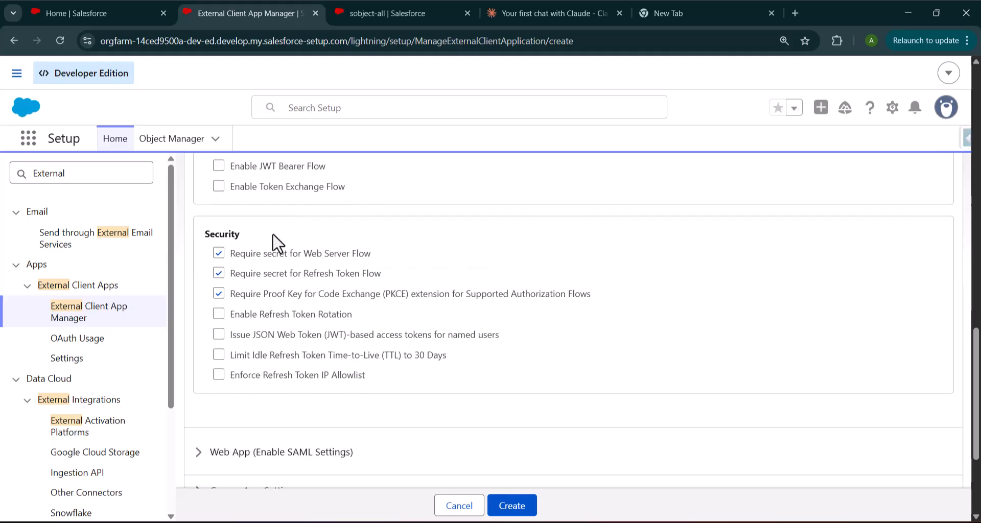
left_click(219, 253)
left_click(224, 275)
left_click(218, 335)
scroll(363, 336, "down", 1)
scroll(363, 335, "down", 2)
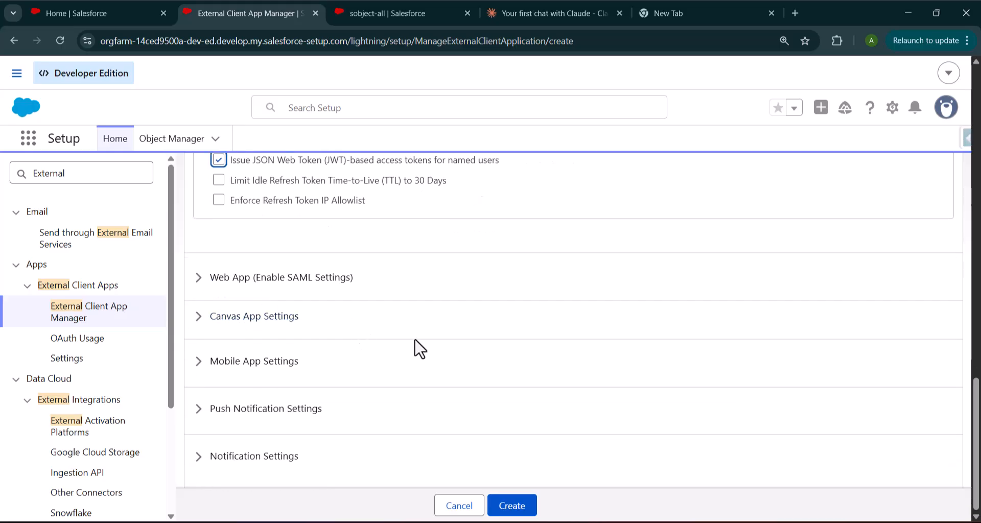
left_click(518, 506)
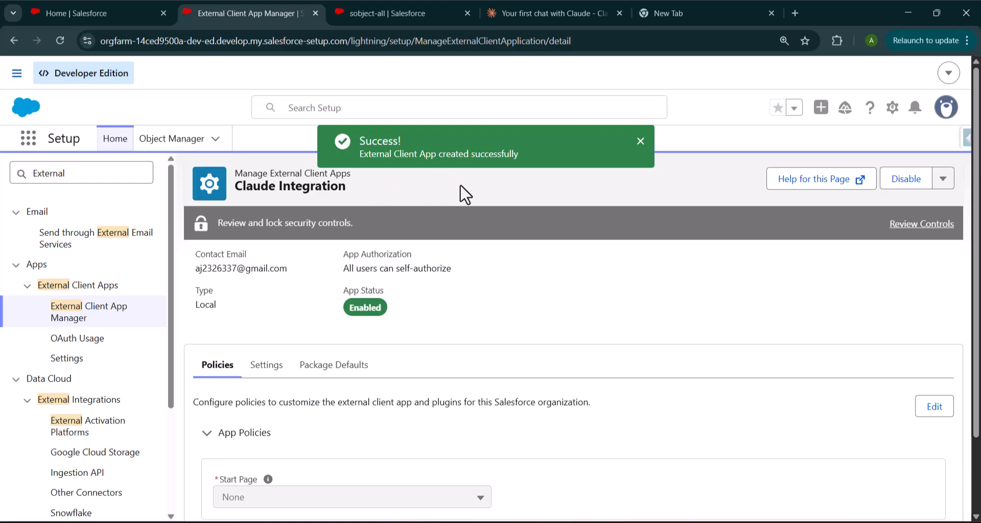
Step: Review the Claude Integration app's expanded OAuth Settings: callback URL, scopes and Security options
left_click(266, 364)
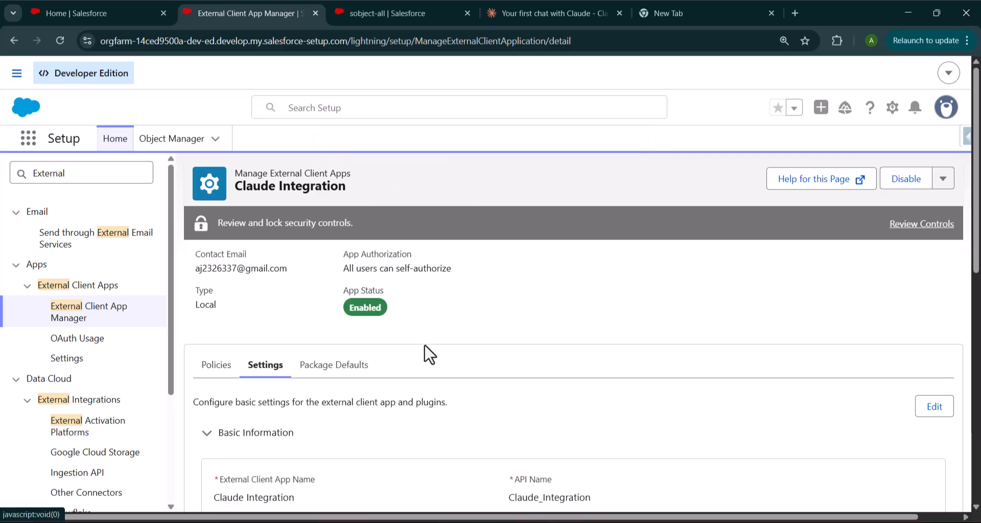
scroll(428, 355, "down", 4)
scroll(428, 355, "down", 5)
left_click(206, 297)
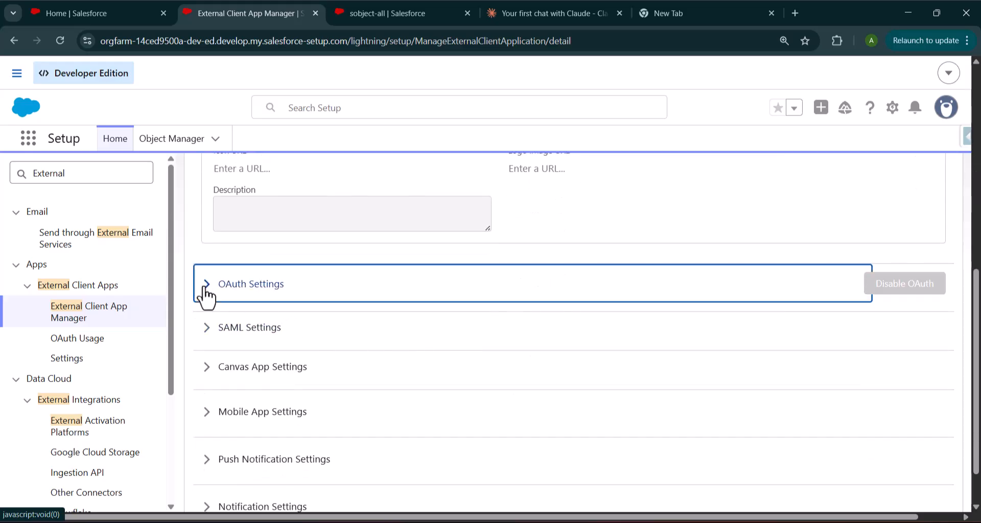
scroll(493, 363, "down", 4)
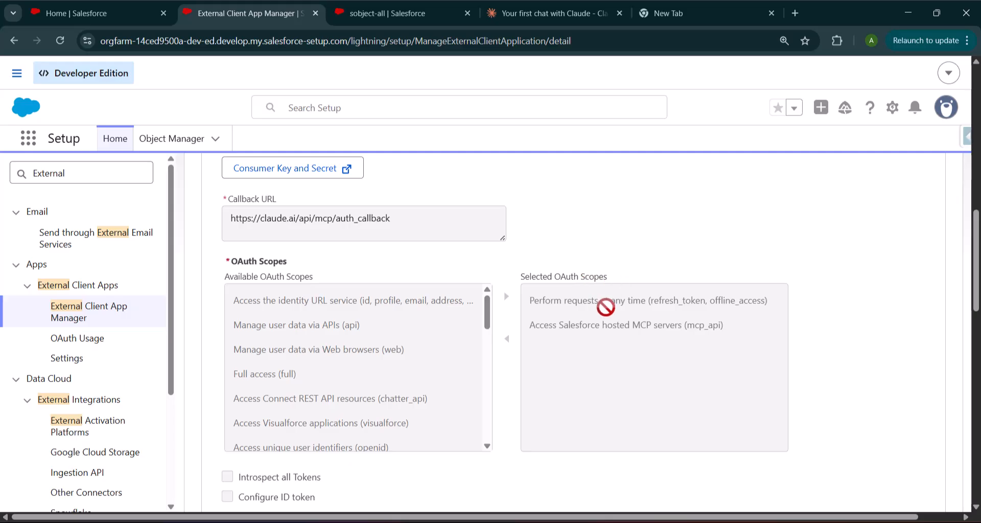
scroll(573, 345, "down", 3)
scroll(573, 346, "down", 4)
scroll(444, 334, "down", 3)
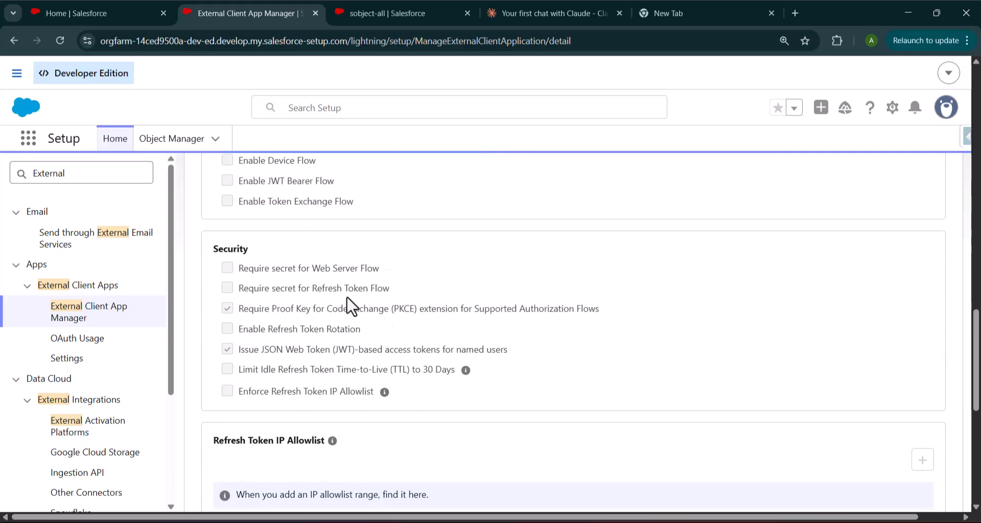
scroll(407, 370, "up", 8)
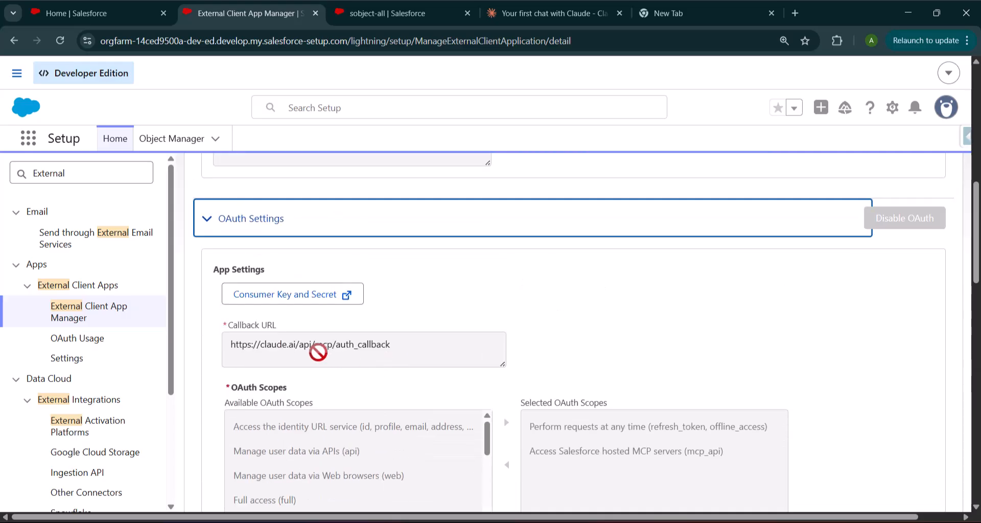
scroll(363, 376, "up", 3)
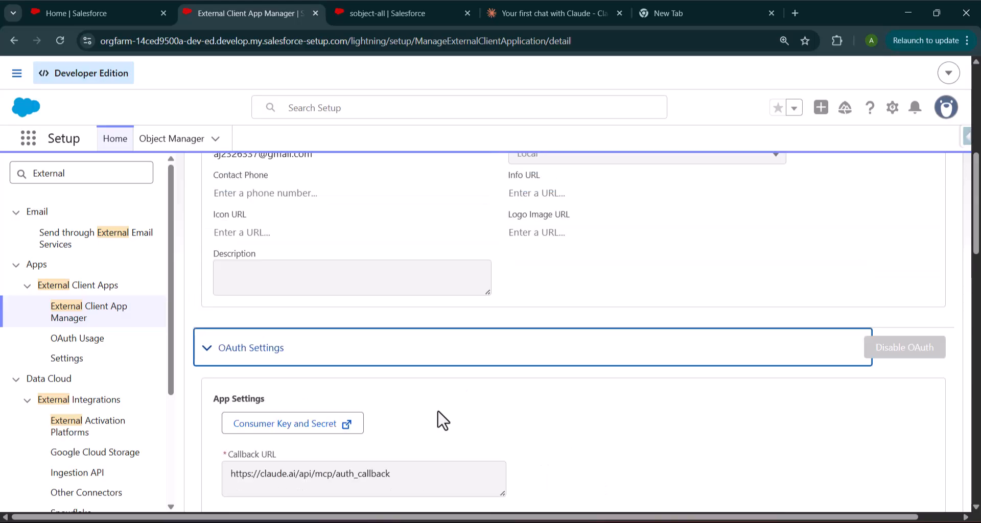
Step: Request the consumer key and secret and pass identity verification with the emailed code
left_click(339, 426)
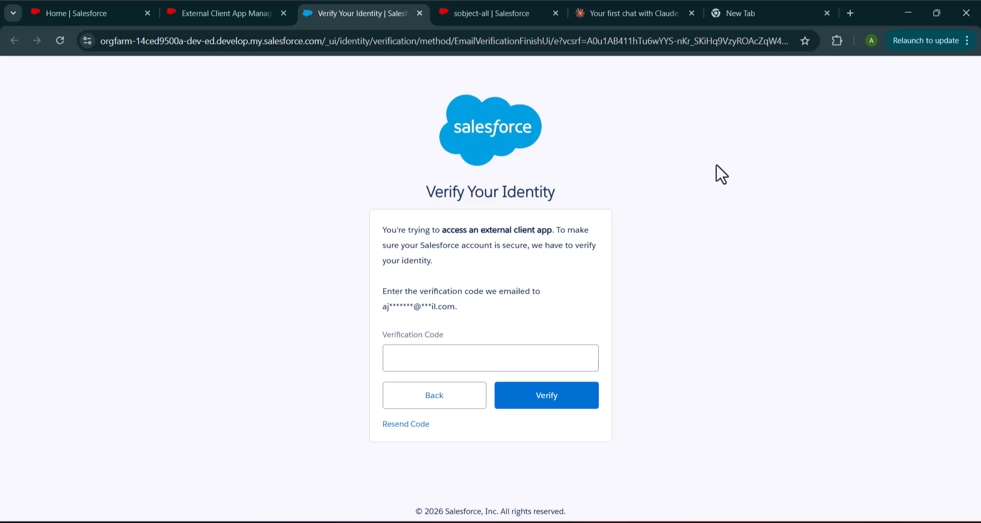
left_click(442, 368)
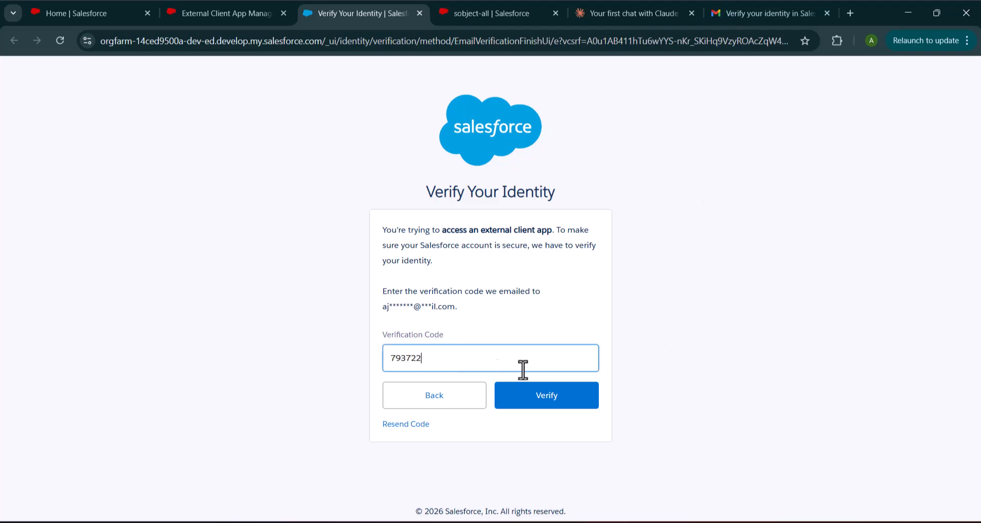
left_click(558, 409)
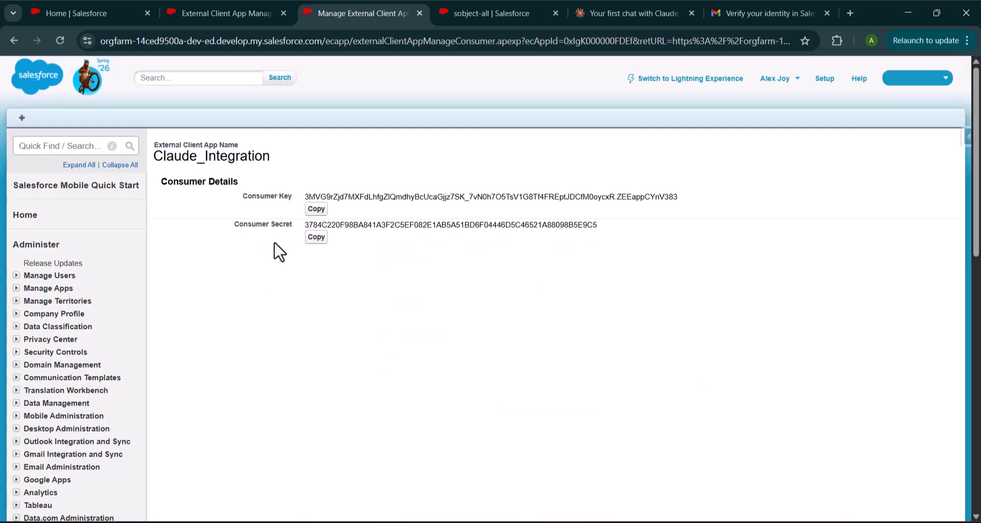
Step: Add 'Consumer Key -' and 'Consumer Secret -' label lines below the callback URL in Notepad
left_click_drag(243, 197, 291, 197)
key("ctrl+c")
key("alt+Tab")
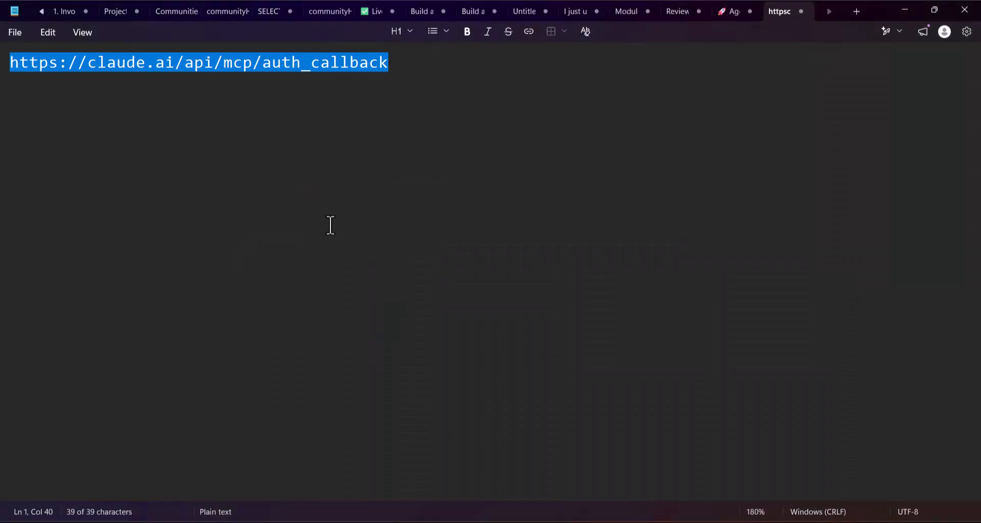
left_click(618, 79)
key("Return")
key("Return")
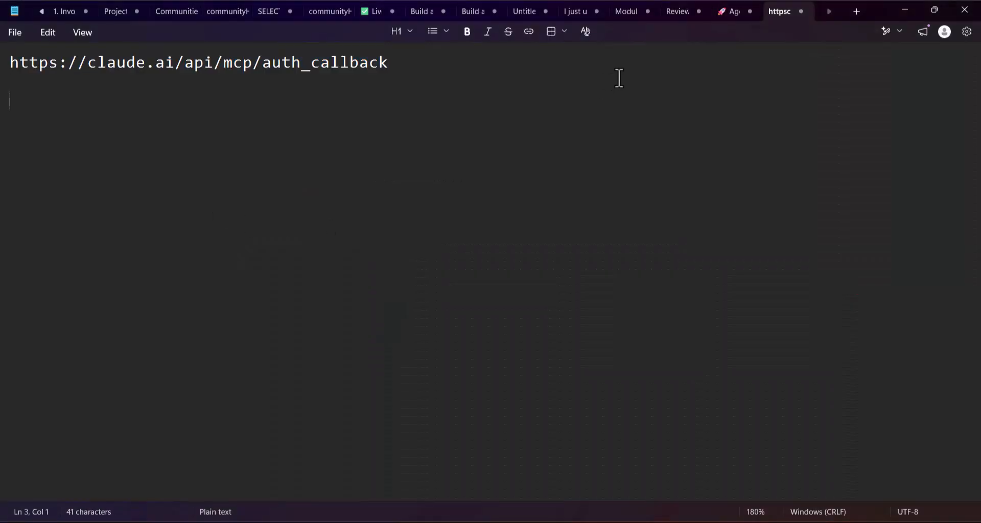
key("ctrl+v")
key("alt+Tab")
left_click_drag(233, 225, 286, 223)
key("ctrl+c")
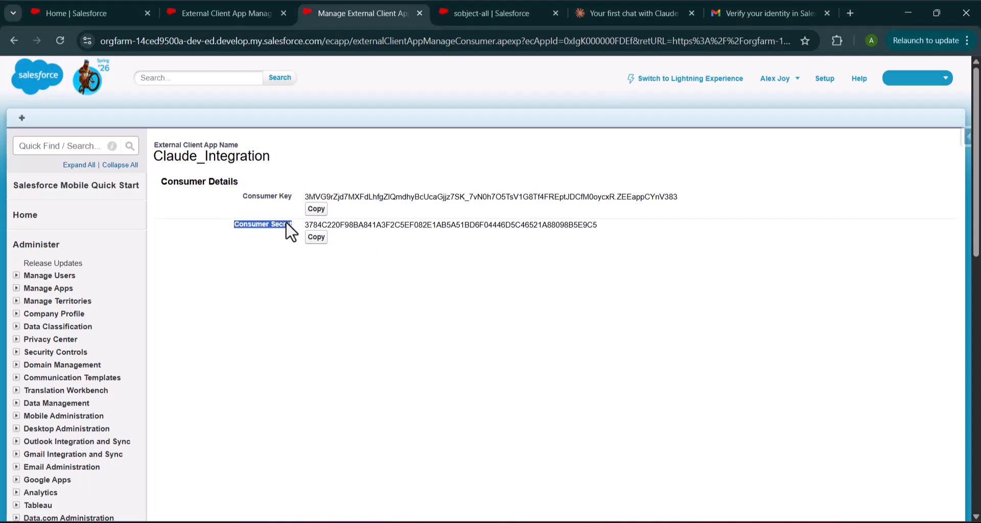
key("alt+Tab")
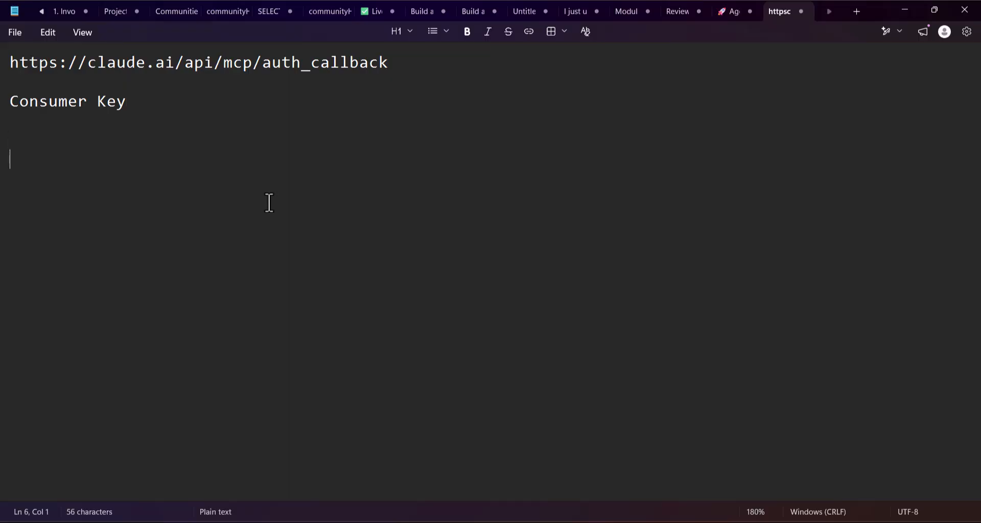
key("ctrl+v")
left_click(234, 104)
type("-")
left_click(217, 158)
type("-")
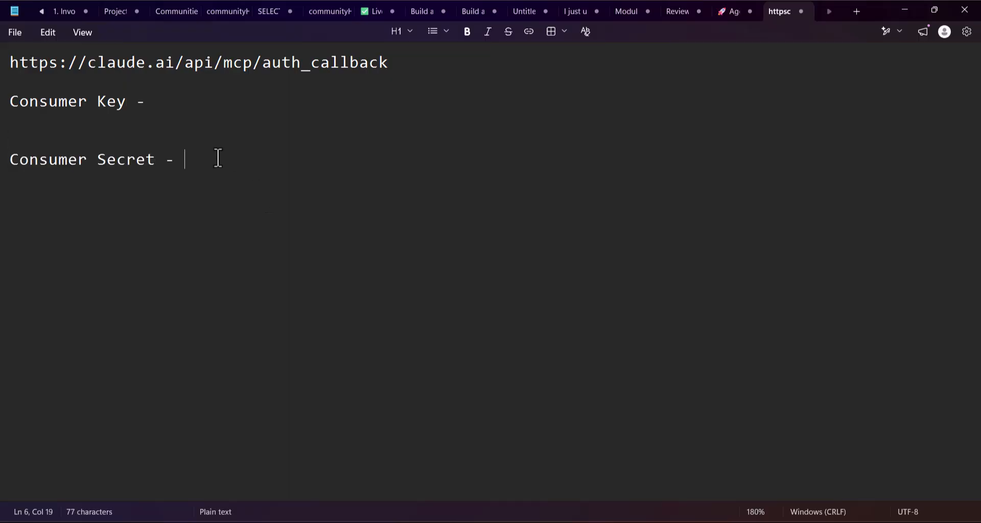
Step: Paste the copied consumer key and consumer secret values beside their labels in the notes
key("alt+Tab")
left_click(317, 331)
left_click(316, 236)
key("alt+Tab")
left_click(266, 106)
key("ctrl+v")
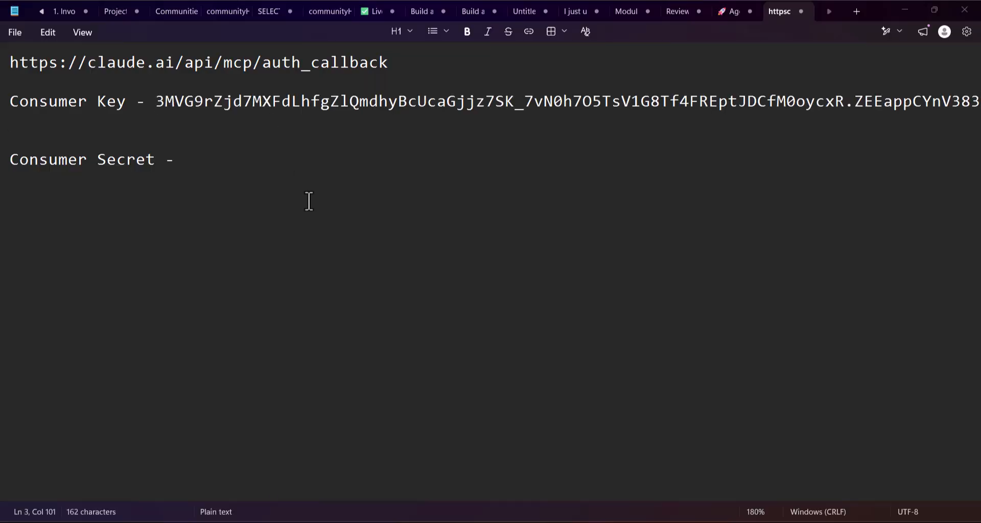
key("alt+Tab")
left_click(316, 237)
key("alt+Tab")
left_click(232, 171)
key("ctrl+v")
key("alt+Tab")
key("alt+Tab")
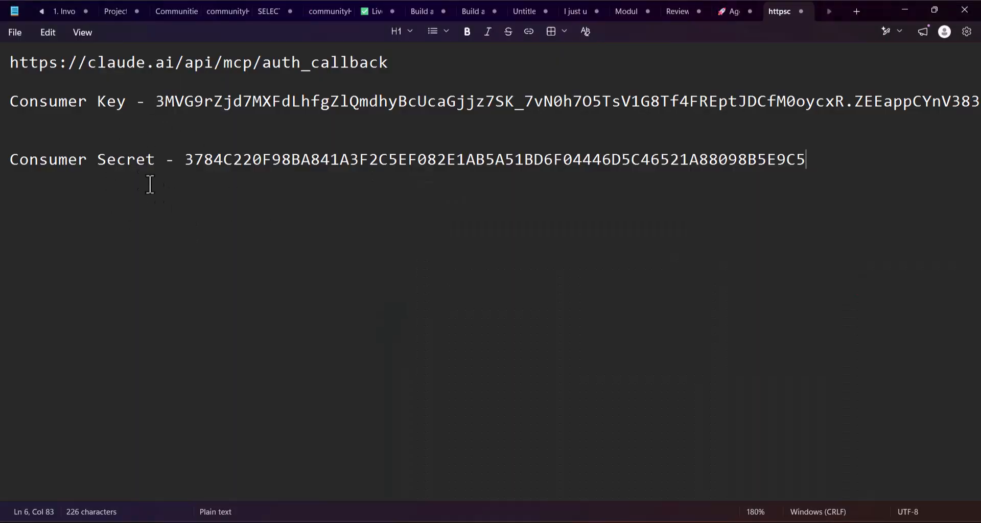
key("alt+Tab")
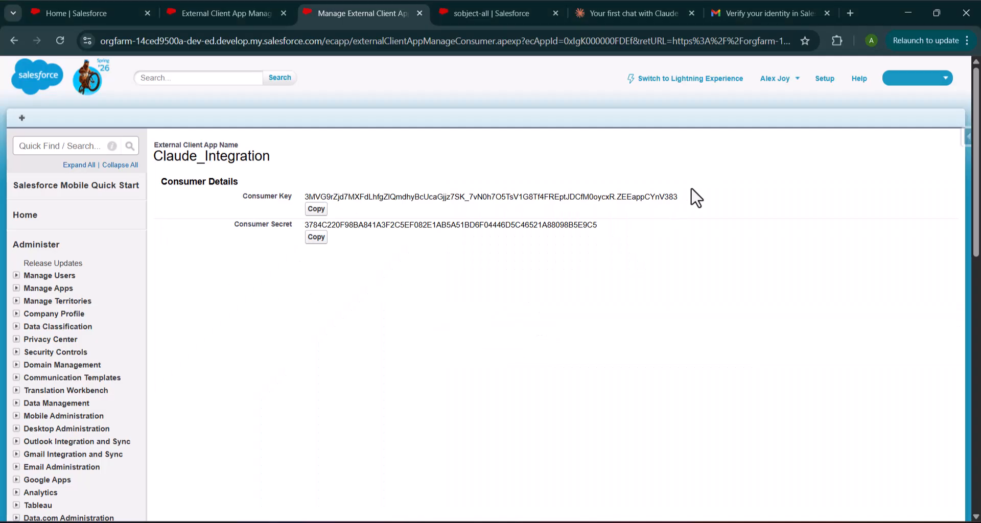
Step: Close the Manage External Client App tab and switch to the 'Your first chat with Claude' tab
left_click(418, 13)
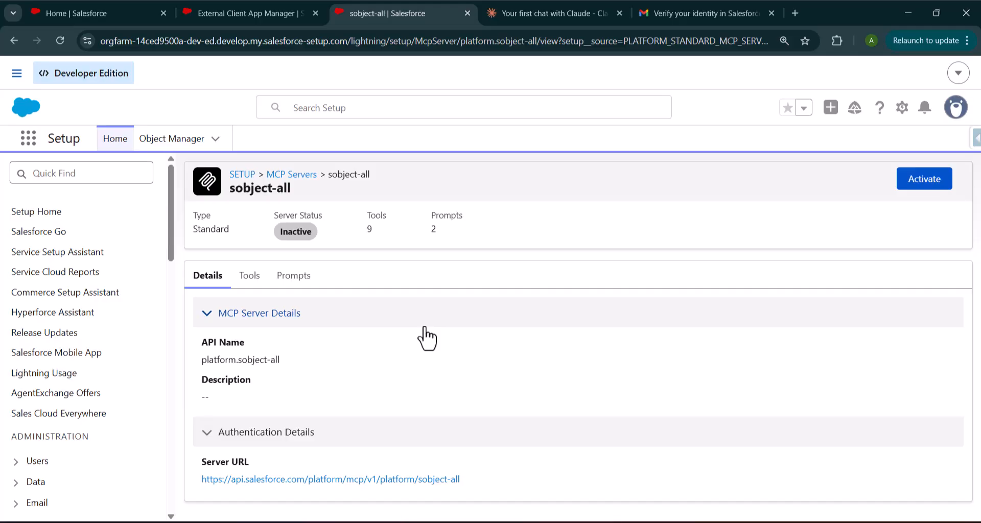
left_click(542, 6)
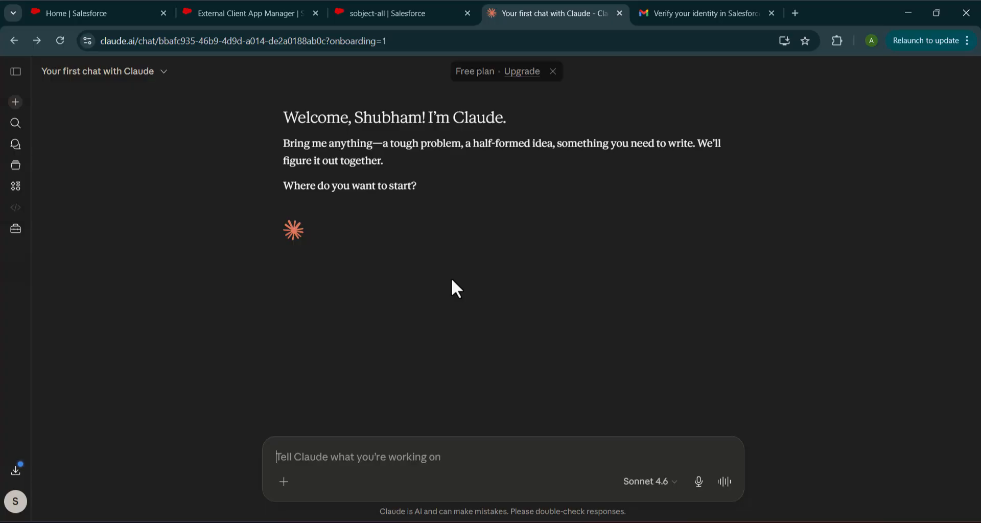
left_click(16, 502)
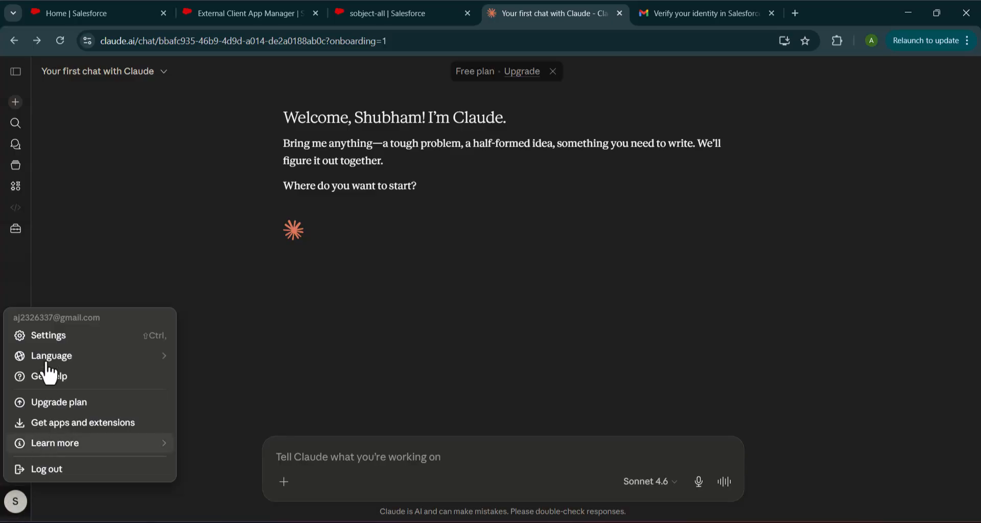
left_click(55, 338)
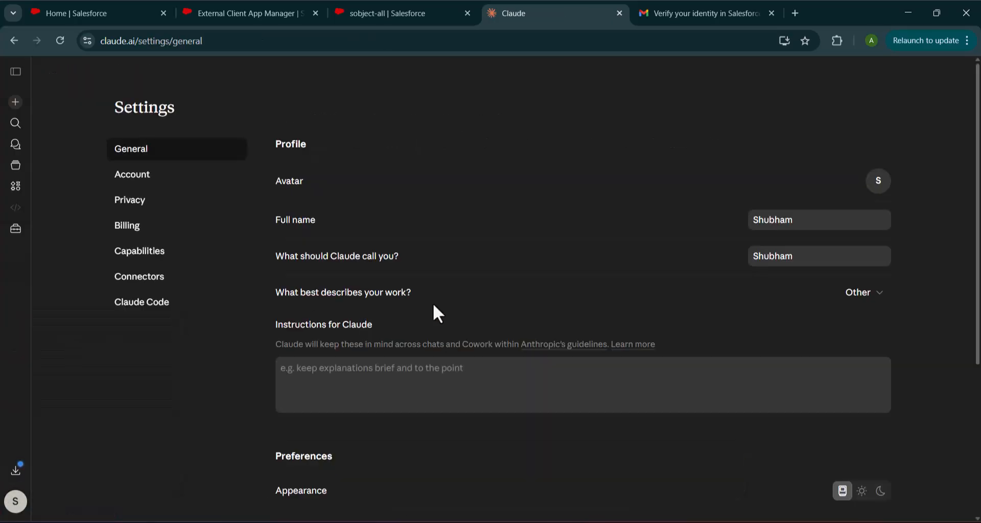
left_click(149, 288)
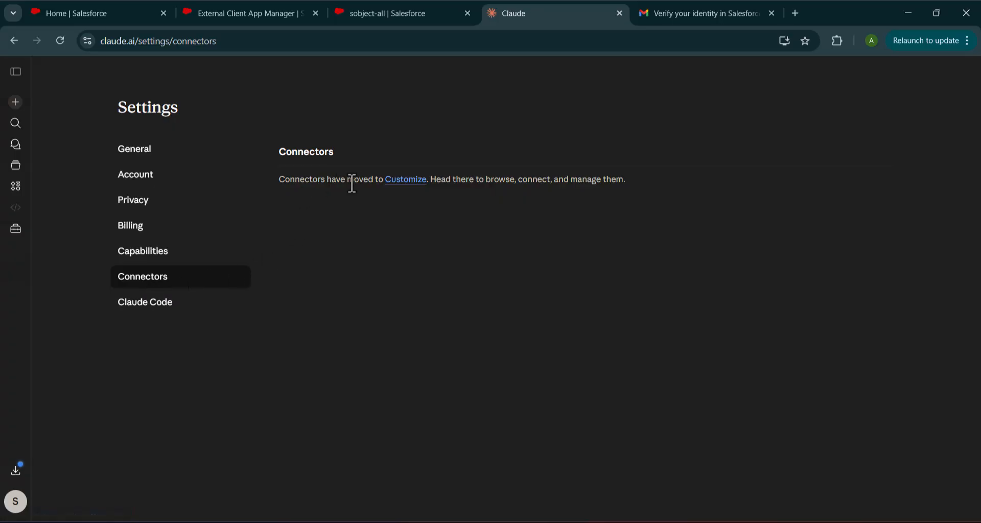
left_click(401, 183)
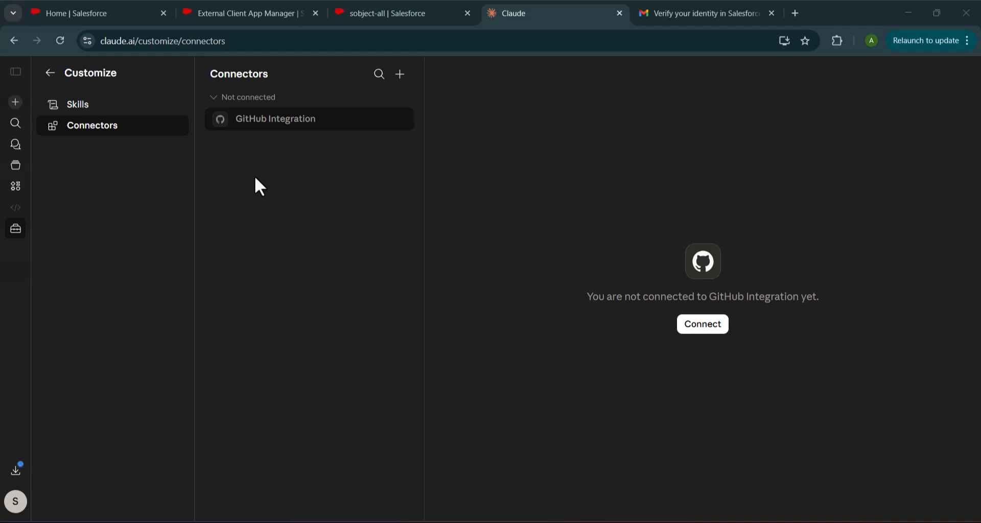
left_click(399, 75)
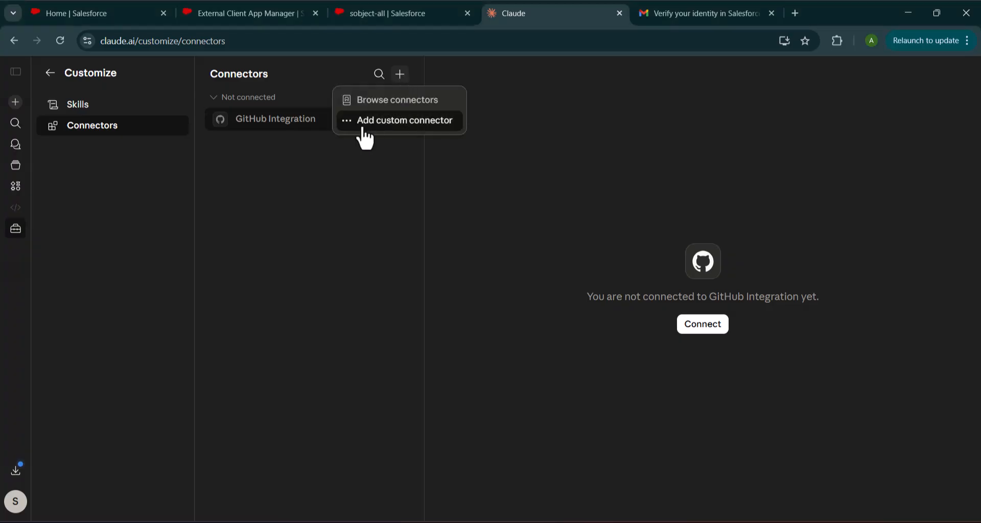
Step: Add a new custom connector in Claude.ai and name it 'Salesforce Org'
left_click(422, 134)
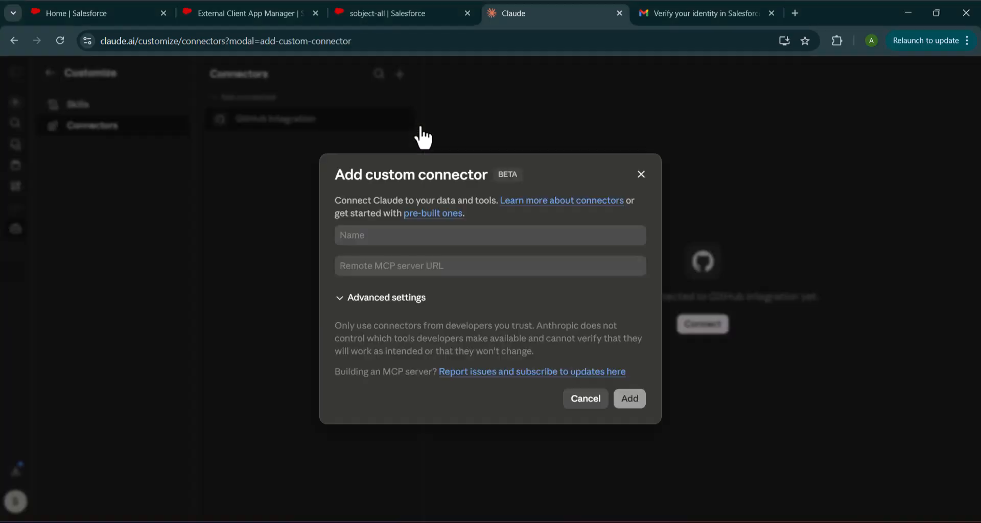
left_click(399, 239)
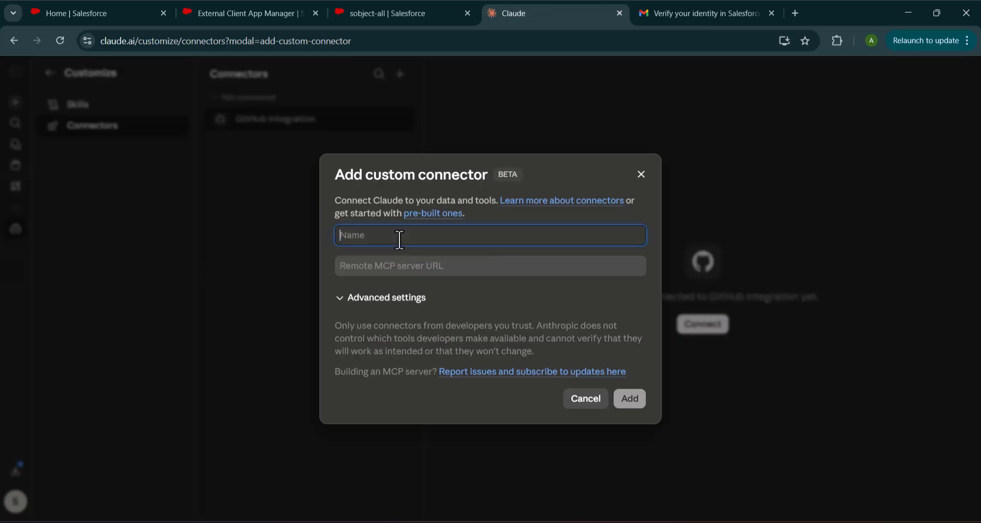
type("Sales")
type("force Org")
key("alt+Tab")
key("alt+Tab")
key("alt+Tab")
key("alt+Tab")
key("alt+Tab")
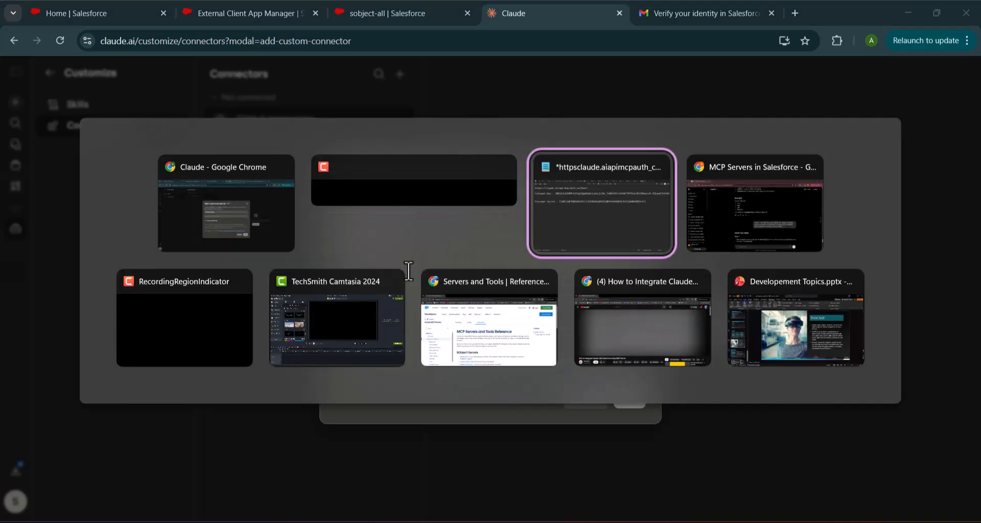
Step: Copy the SObject All production server URL from the MCP Servers reference docs
key("alt+Tab")
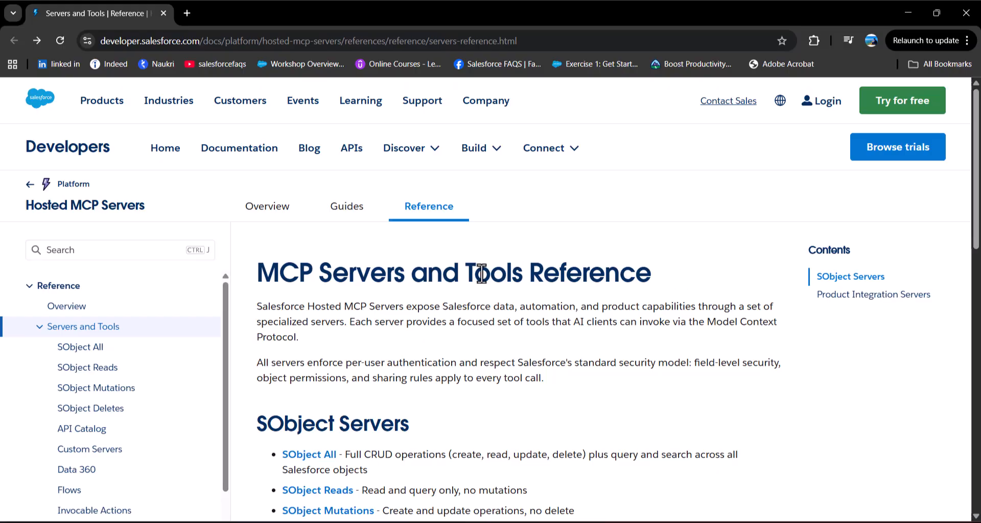
scroll(477, 287, "down", 5)
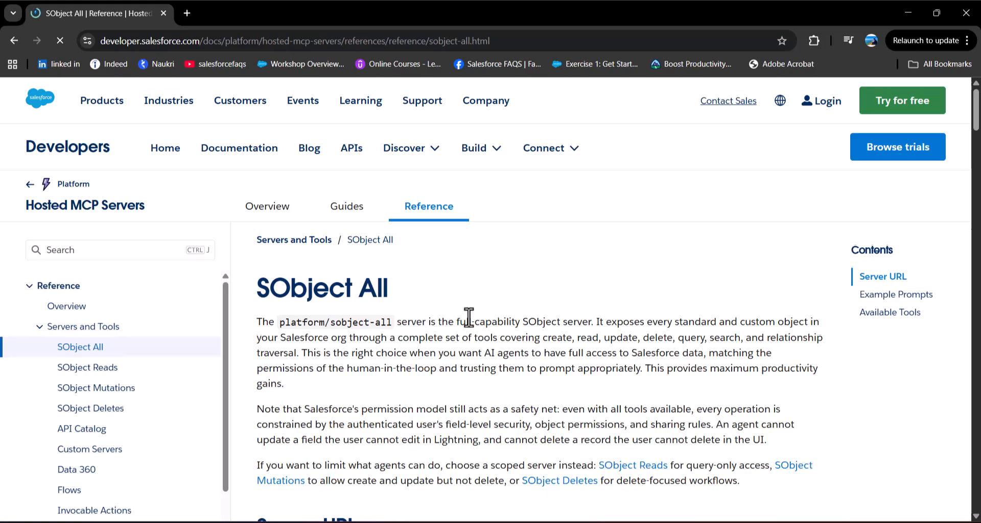
scroll(468, 316, "down", 5)
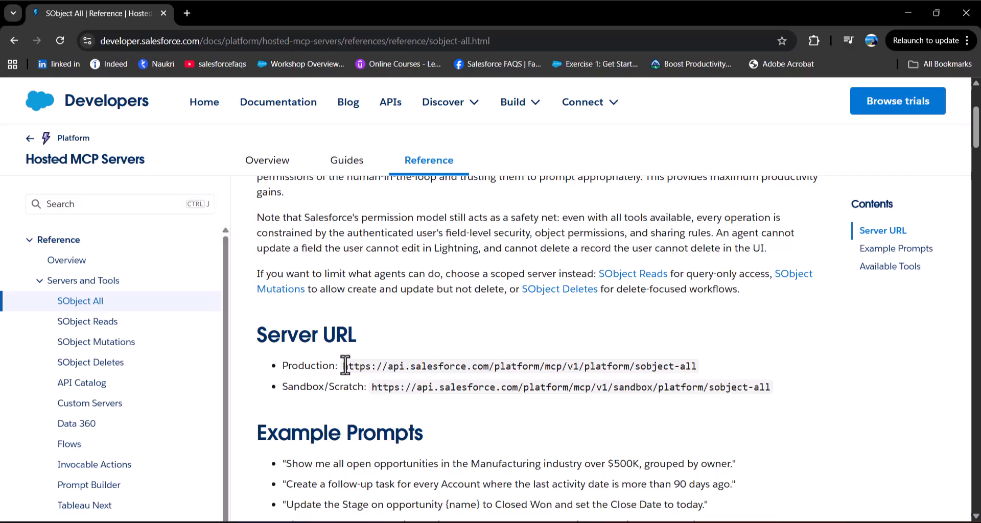
left_click_drag(342, 366, 695, 365)
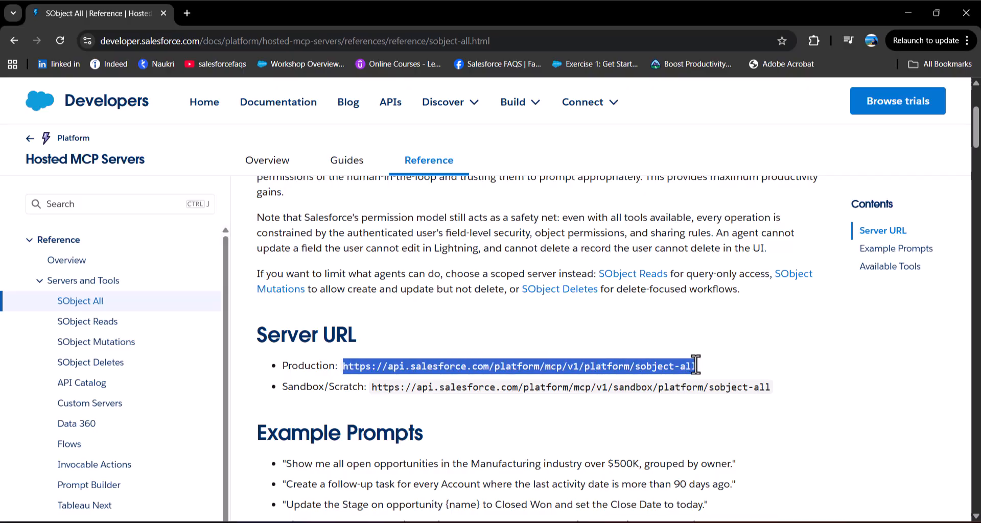
key("alt+Tab")
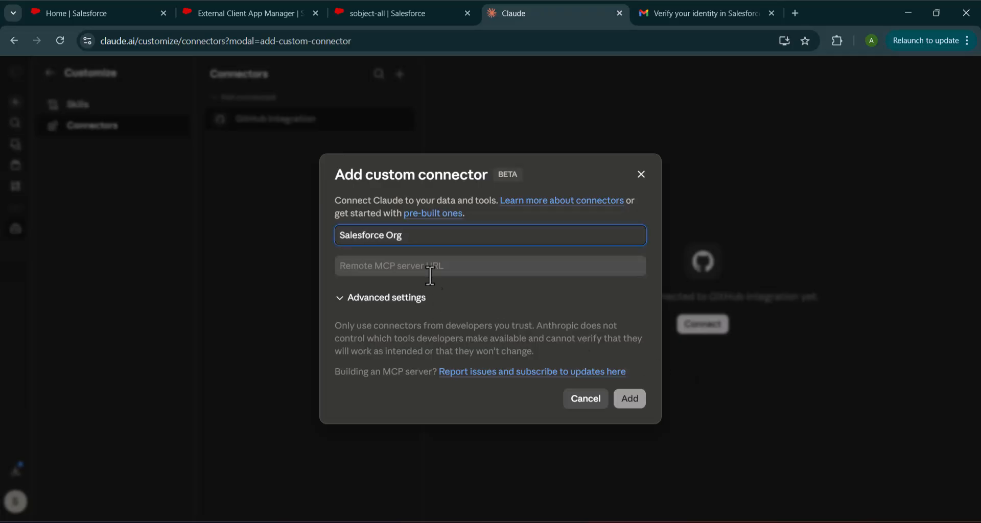
left_click(430, 267)
key("ctrl+v")
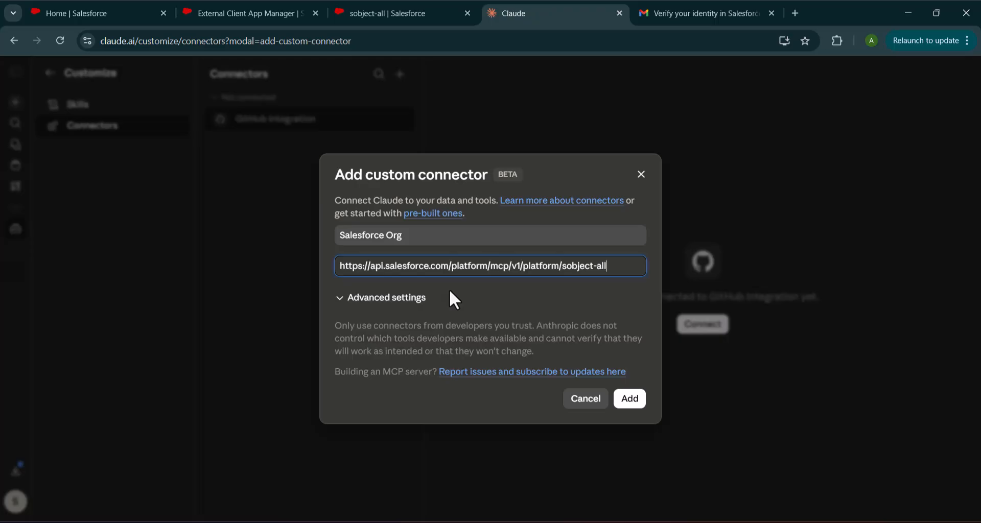
left_click(364, 301)
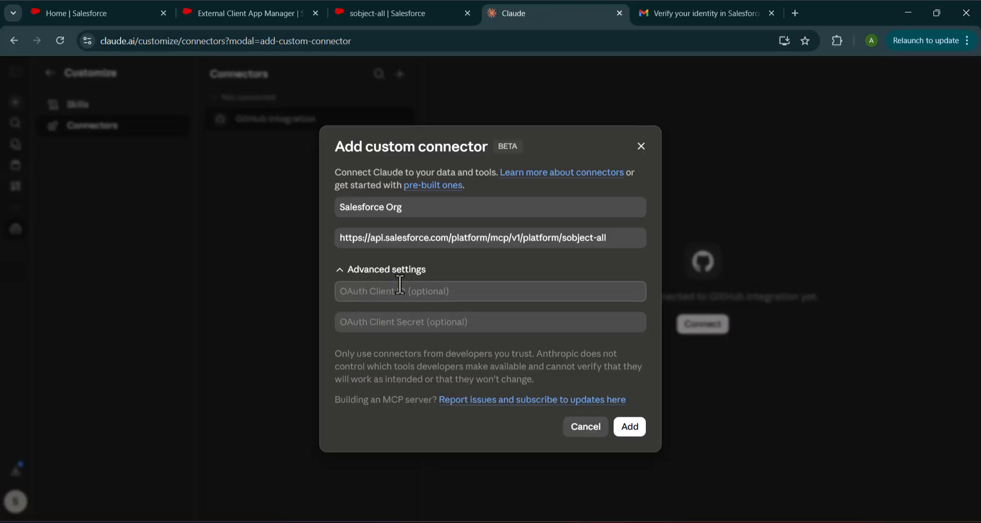
left_click(367, 324)
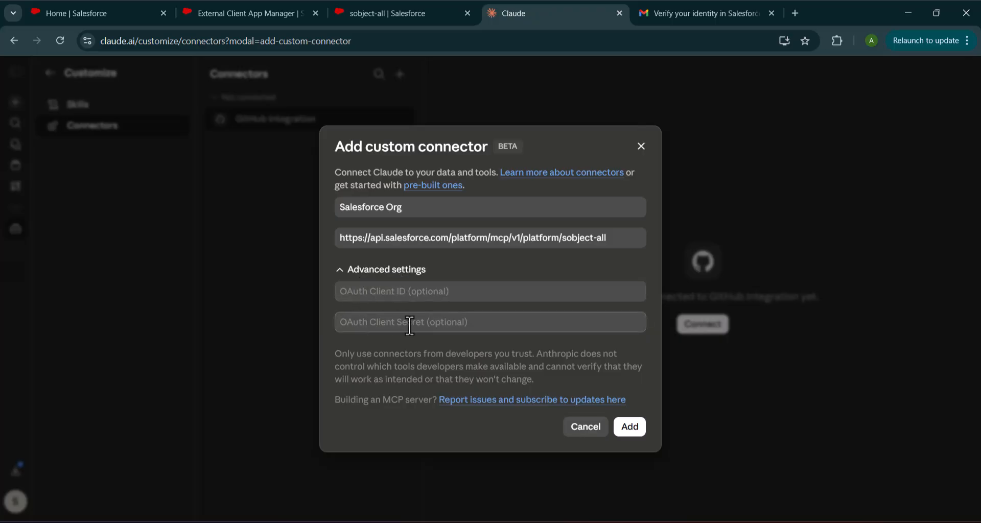
key("alt+Tab")
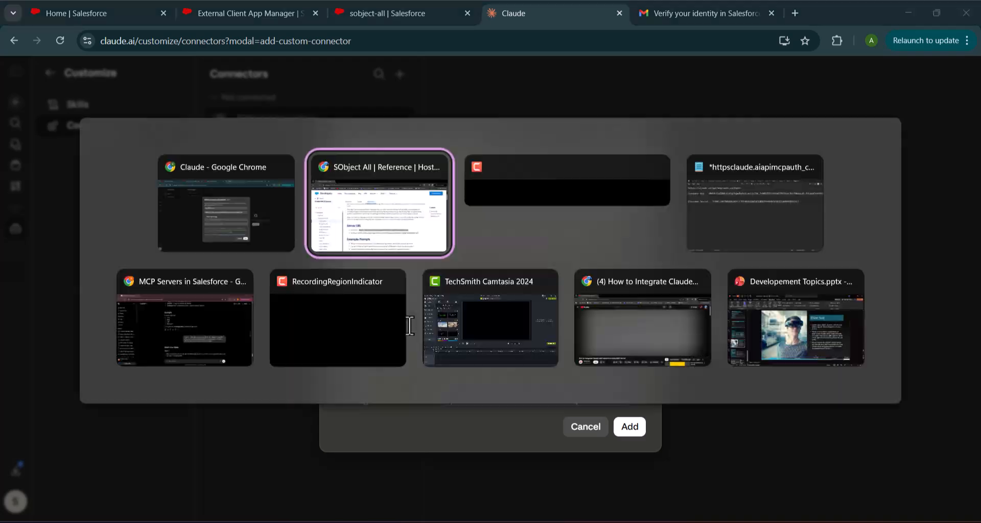
Step: Copy the Consumer Key from Notepad into the connector's OAuth Client ID field
key("alt+Tab")
key("alt+Tab")
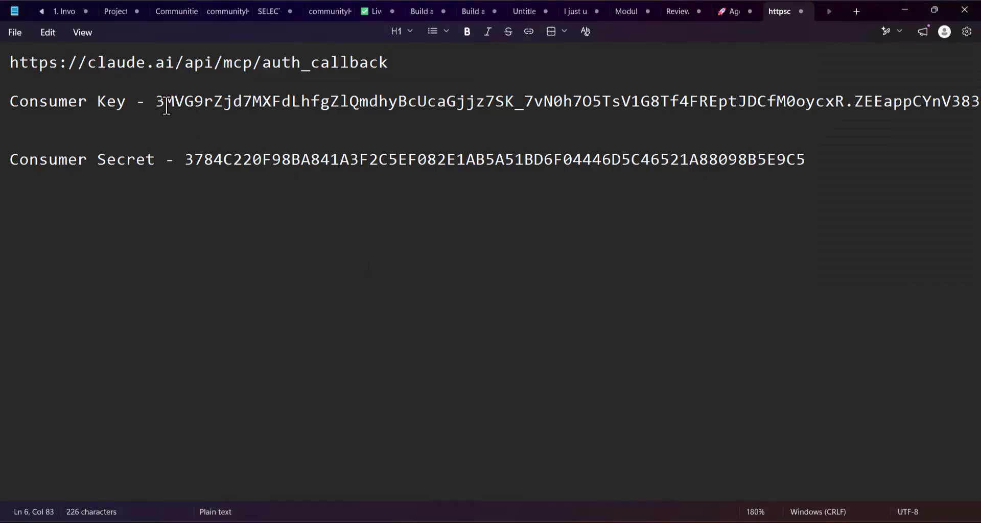
left_click_drag(160, 102, 230, 105)
left_click(174, 104)
left_click_drag(154, 102, 976, 105)
key("ctrl+c")
scroll(720, 234, "down", 1)
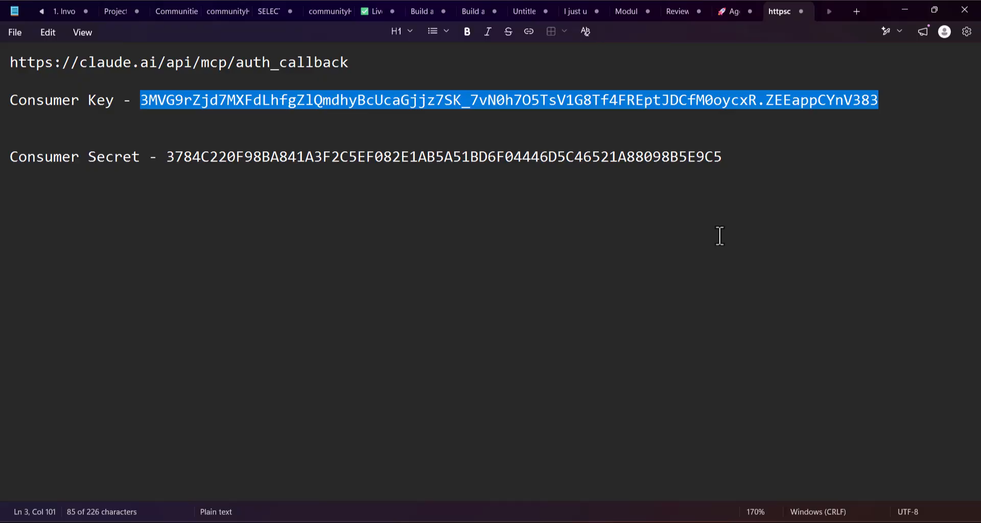
key("alt+Tab")
left_click(356, 287)
key("ctrl+v")
Step: Copy the Consumer Secret from Notepad into the OAuth Client Secret field
key("alt+Tab")
left_click_drag(167, 159, 720, 153)
key("ctrl+c")
key("alt+Tab")
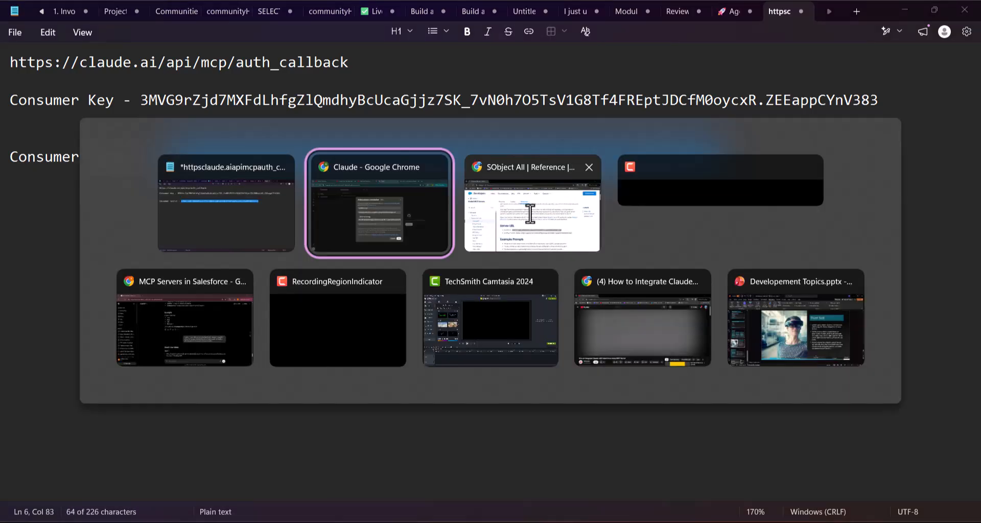
left_click(403, 322)
key("ctrl+v")
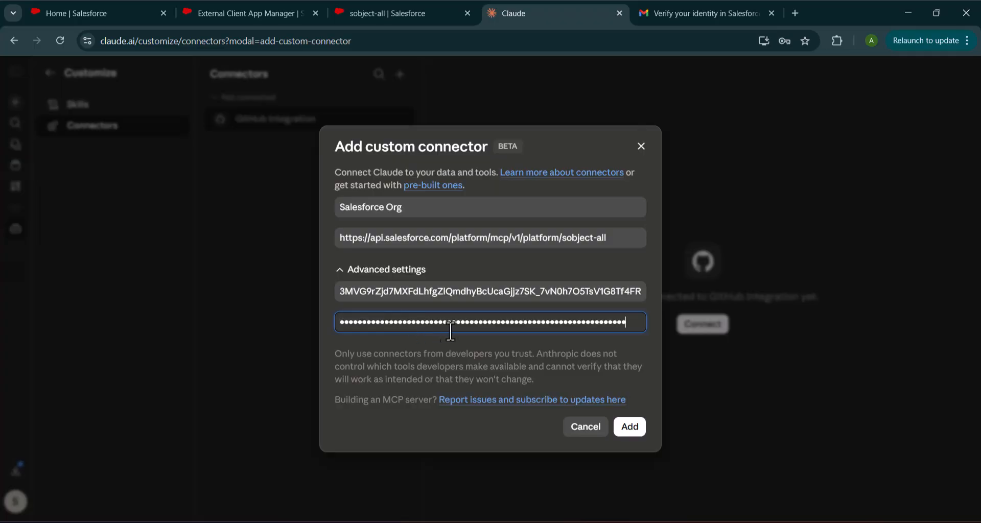
Step: Add the Salesforce Org connector, save the credentials in Chrome, and start connecting it
left_click(630, 429)
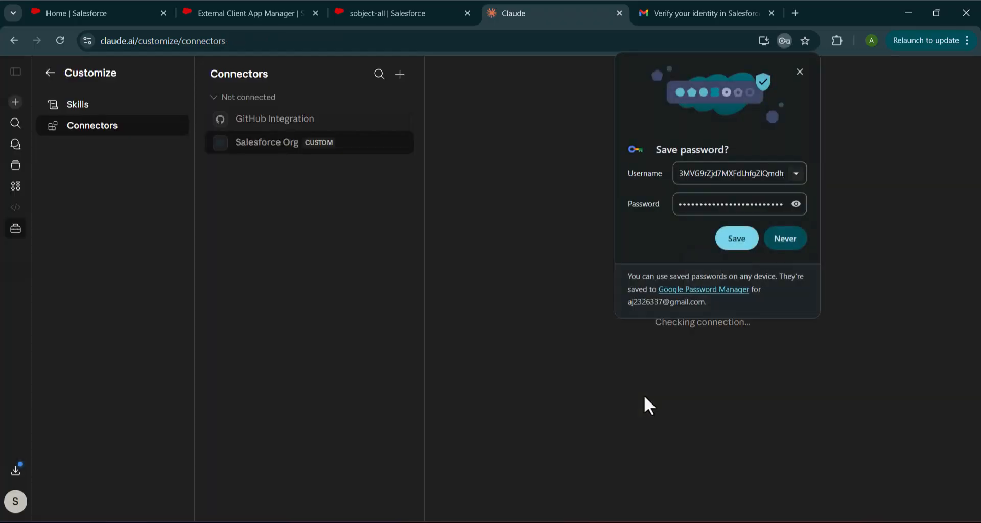
left_click(736, 238)
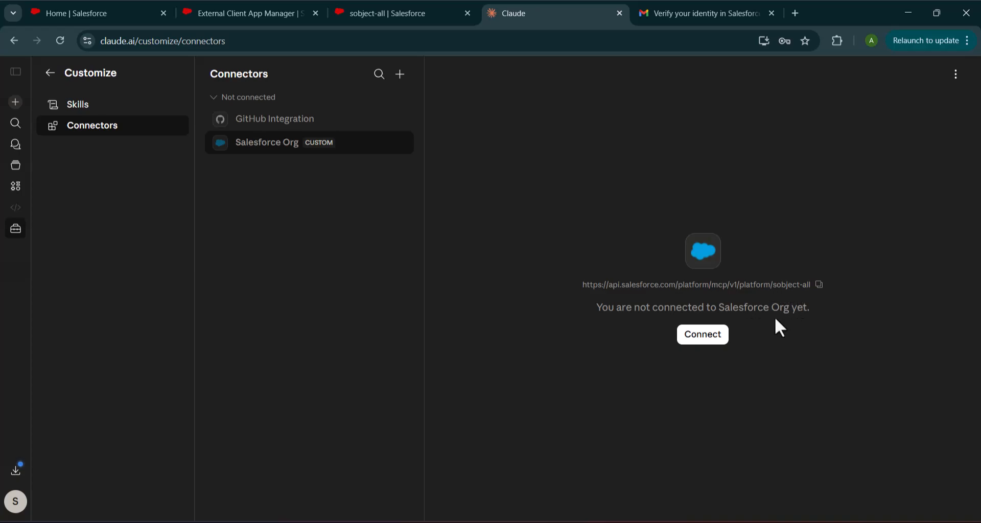
left_click(703, 336)
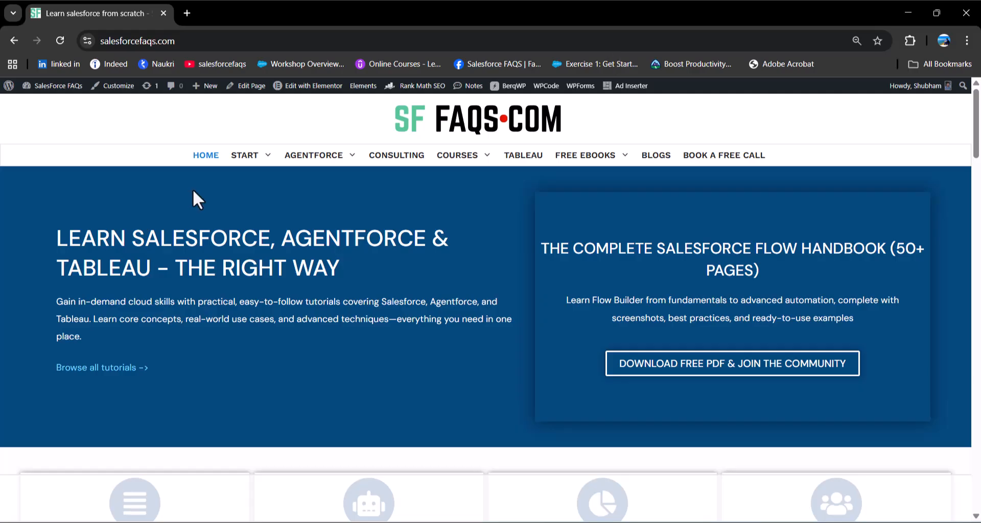
Step: Browse salesforcefaqs.com from Live Webinars to the Agentforce Live Training page
mouse_move(236, 163)
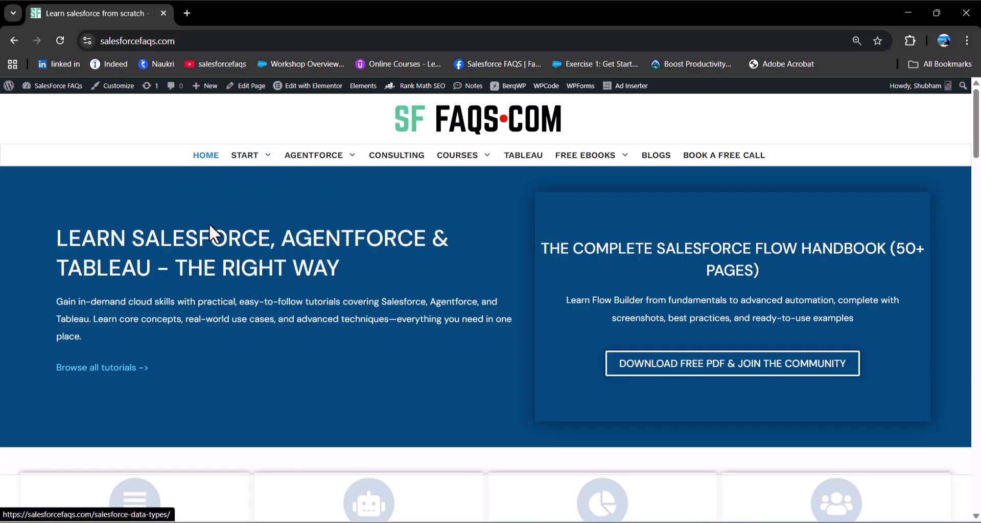
mouse_move(466, 171)
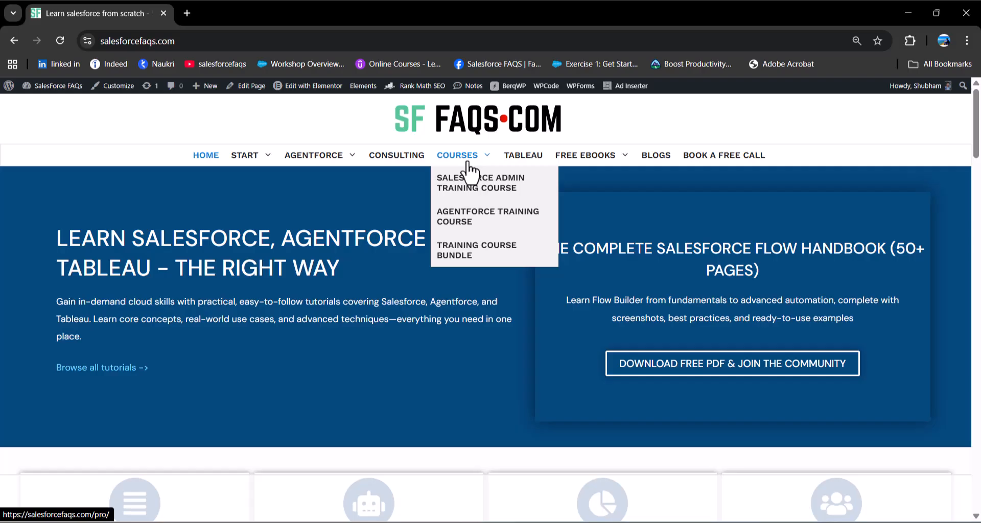
mouse_move(586, 163)
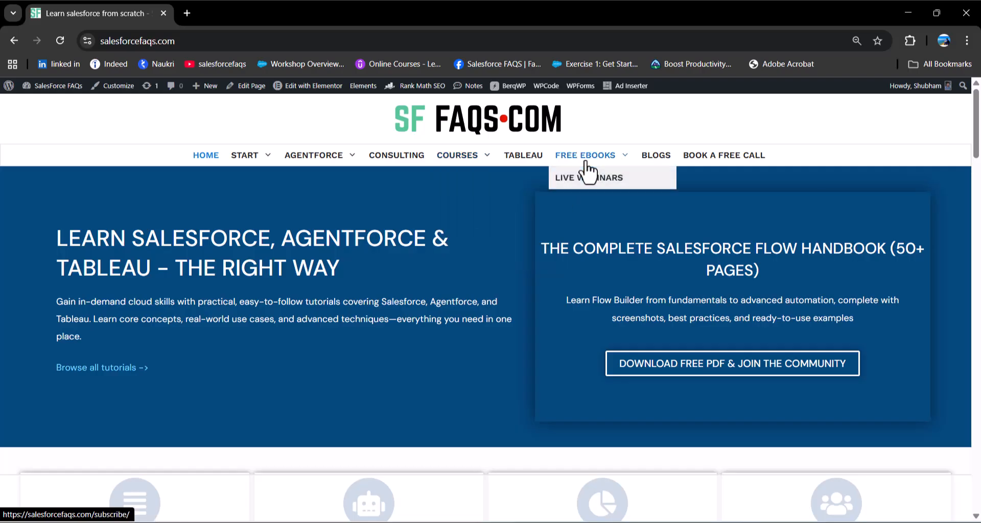
left_click(588, 188)
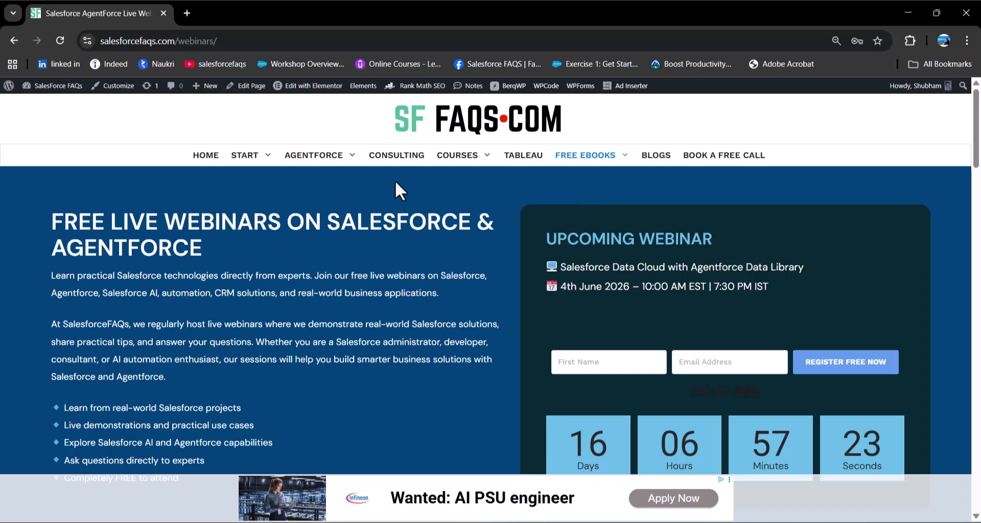
mouse_move(322, 158)
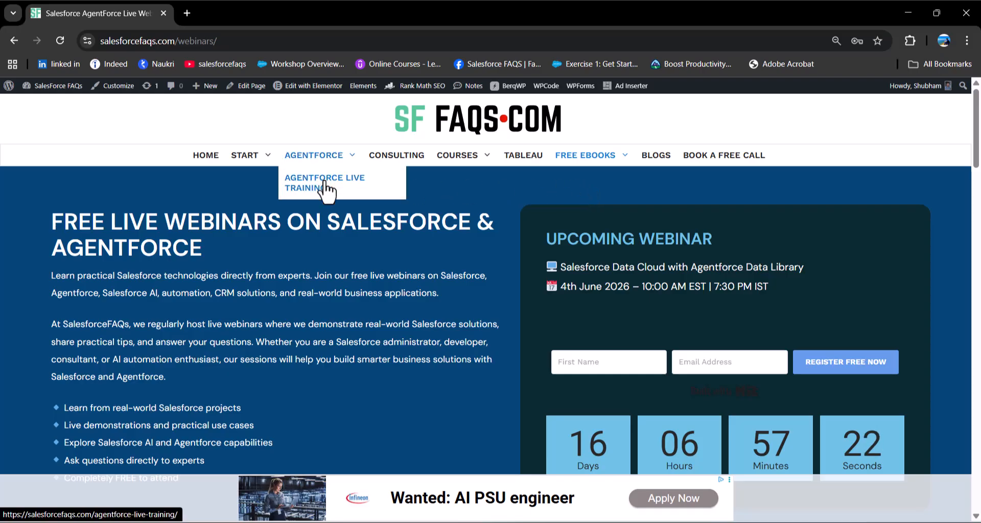
left_click(323, 187)
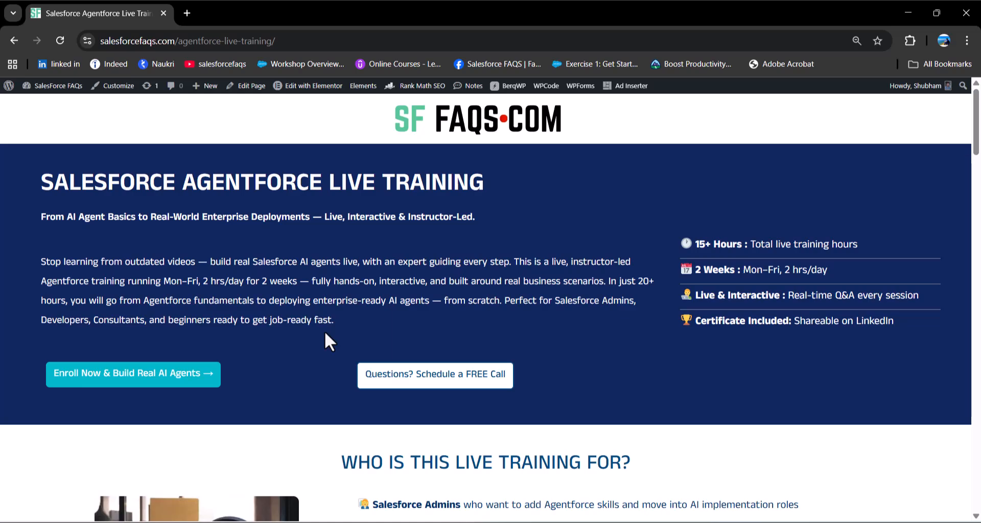
key("alt+Tab")
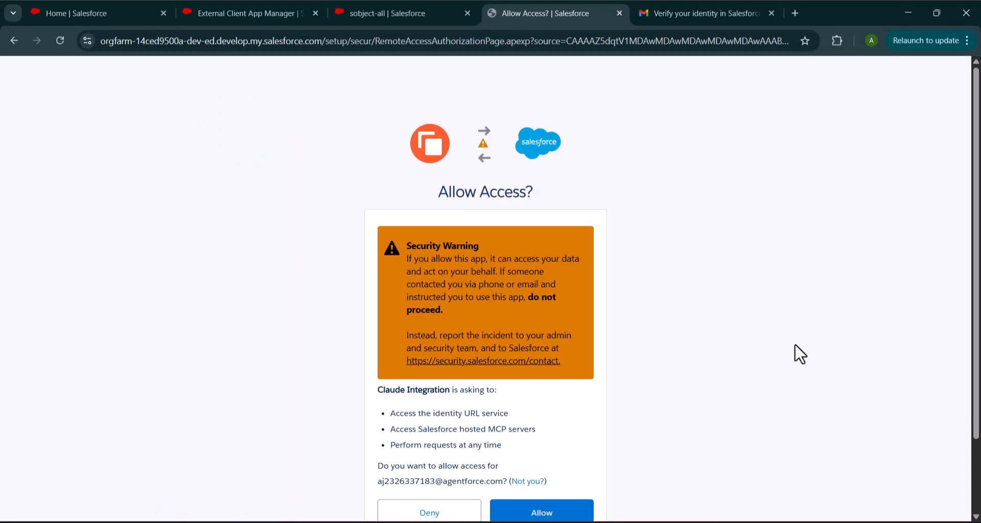
Step: Allow Claude Integration access to the Salesforce org's hosted MCP server
scroll(657, 416, "down", 2)
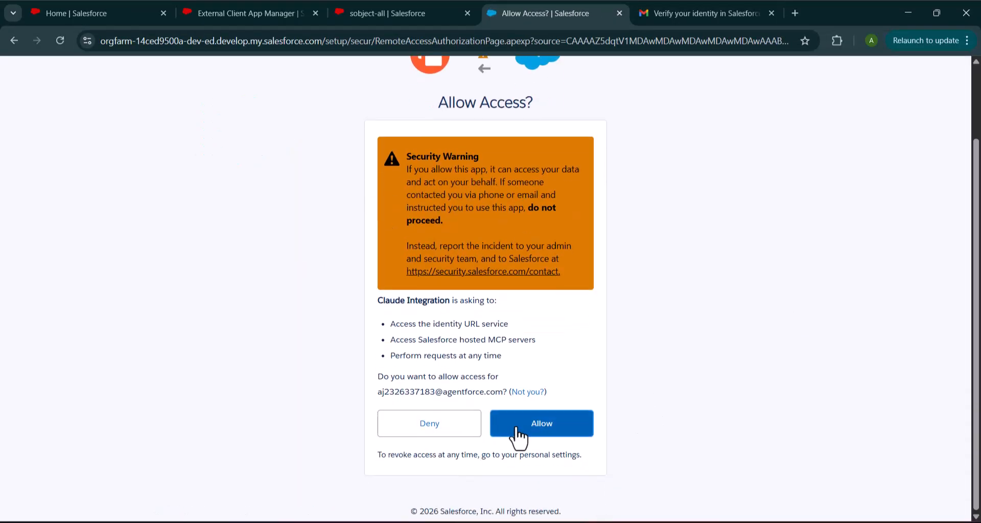
left_click(536, 426)
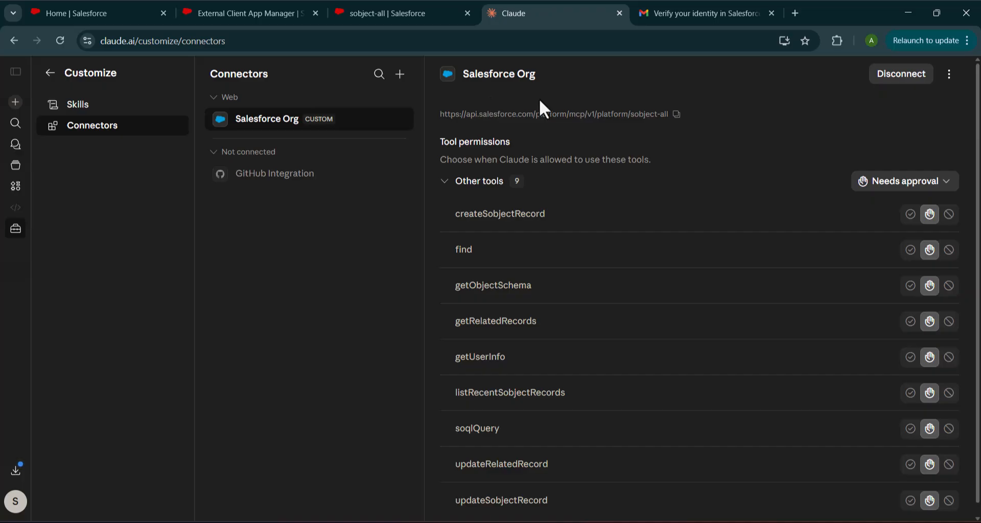
Step: Start a new chat and confirm the Salesforce Org connector is enabled under Connectors
left_click(16, 102)
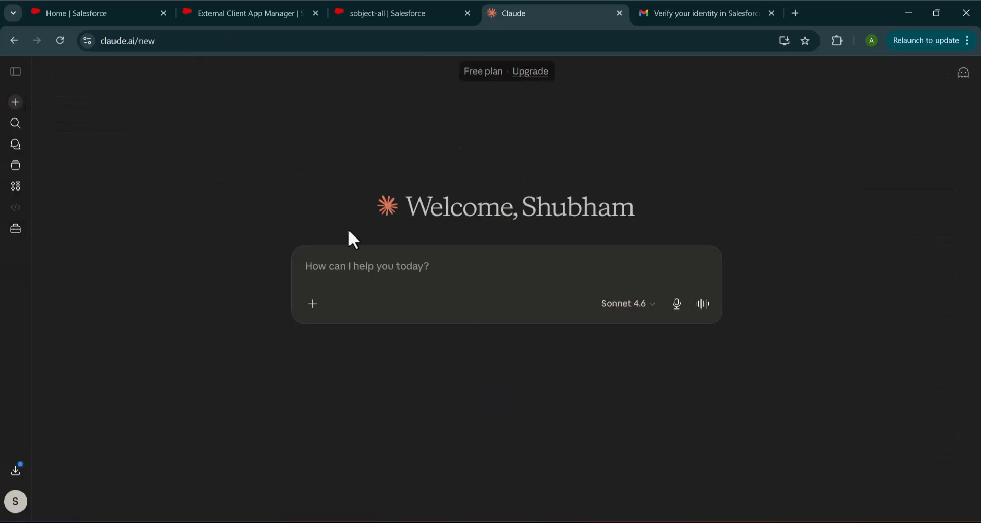
left_click(312, 305)
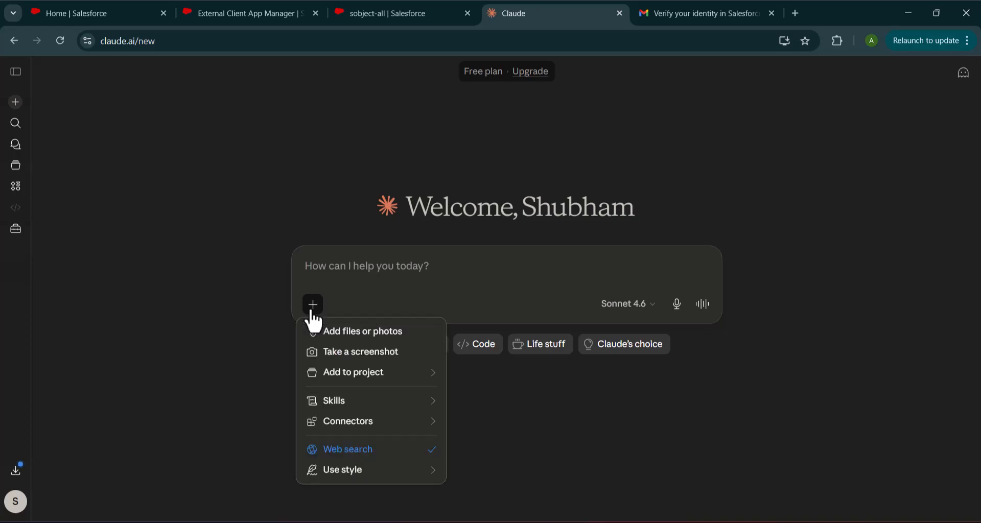
mouse_move(373, 429)
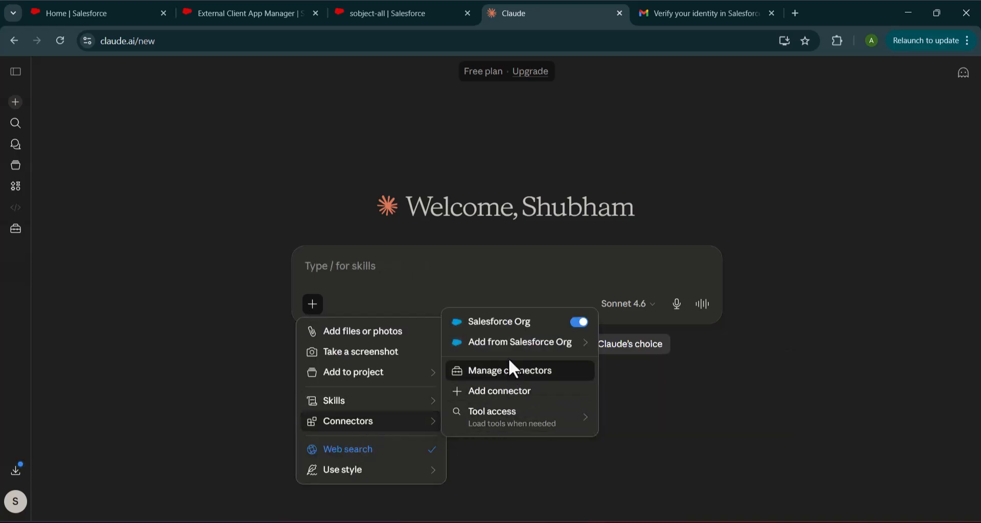
mouse_move(495, 348)
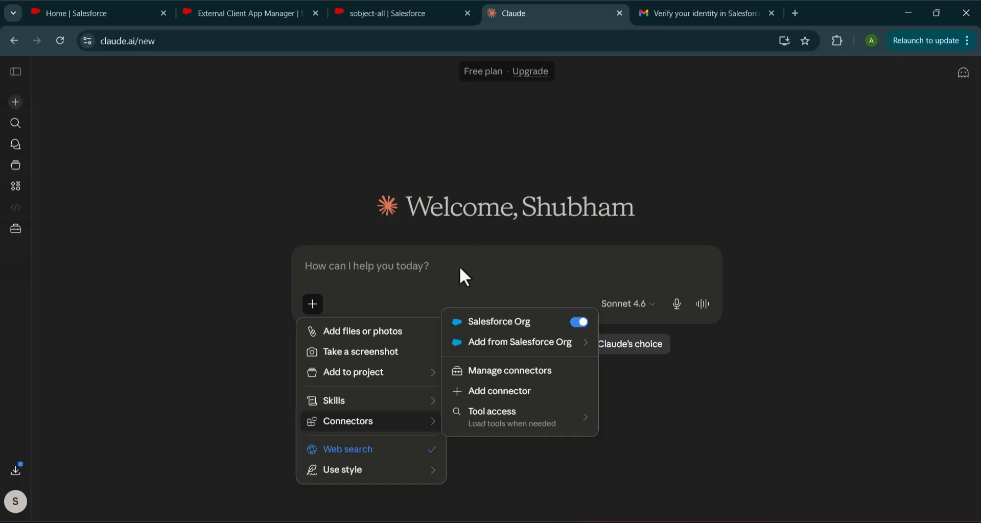
key("Escape")
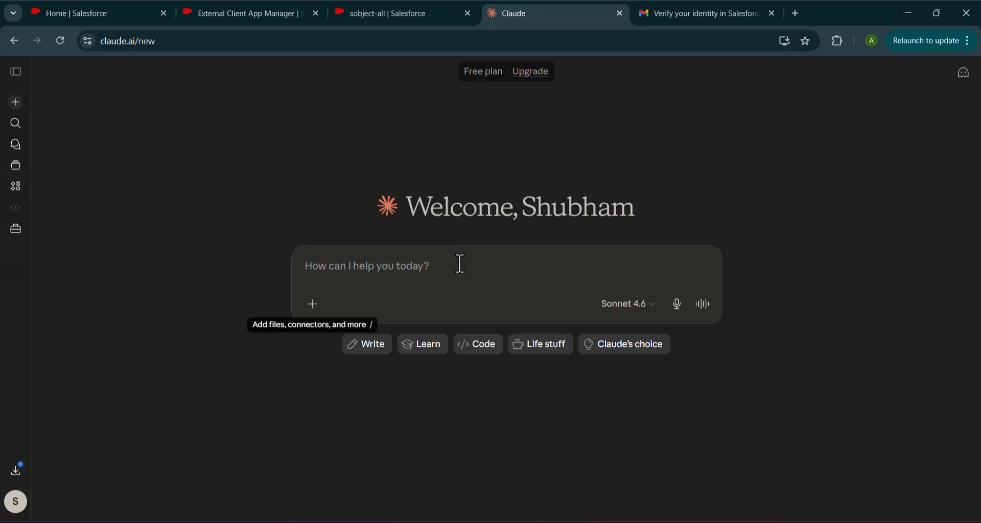
Step: Send Claude the request 'Give me 5 account records which priority is medium'
left_click(460, 264)
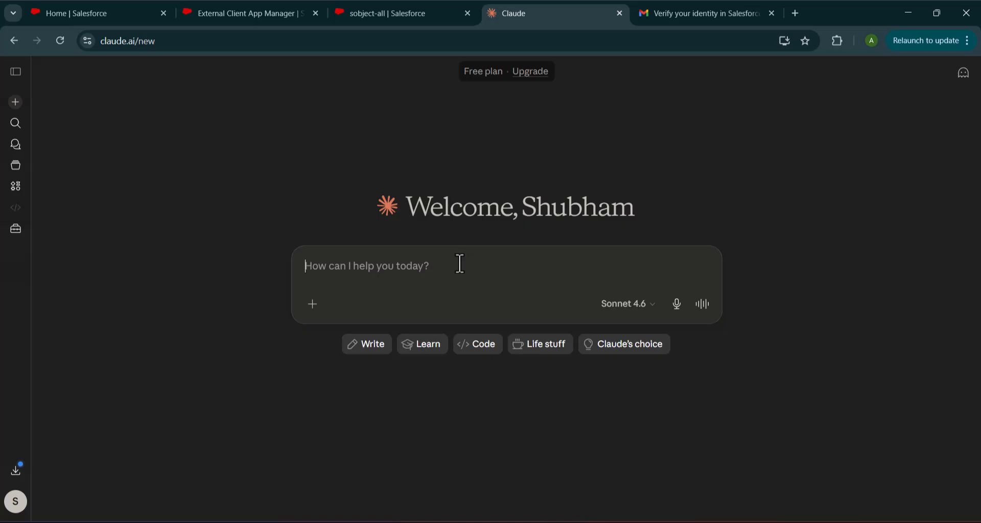
type("Give me ")
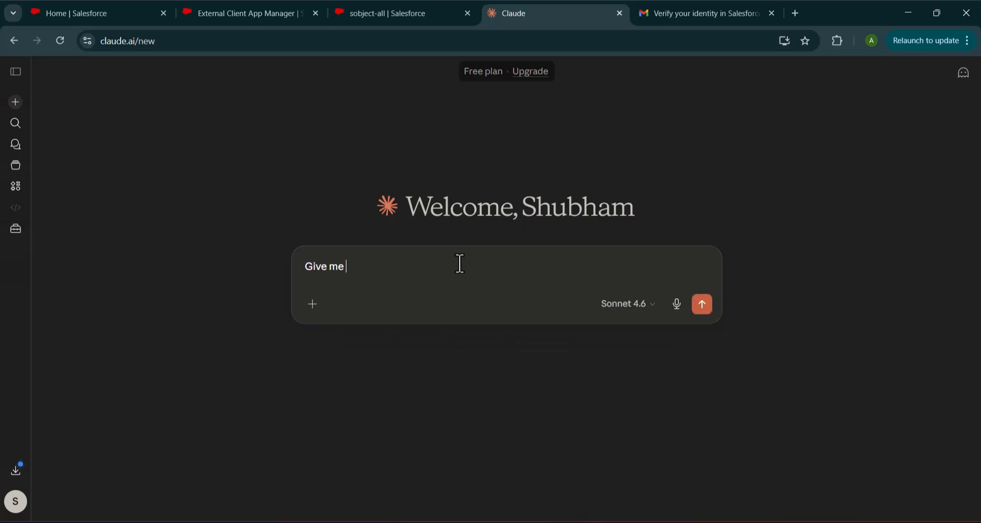
type("5 re")
key("BackSpace")
type("account records")
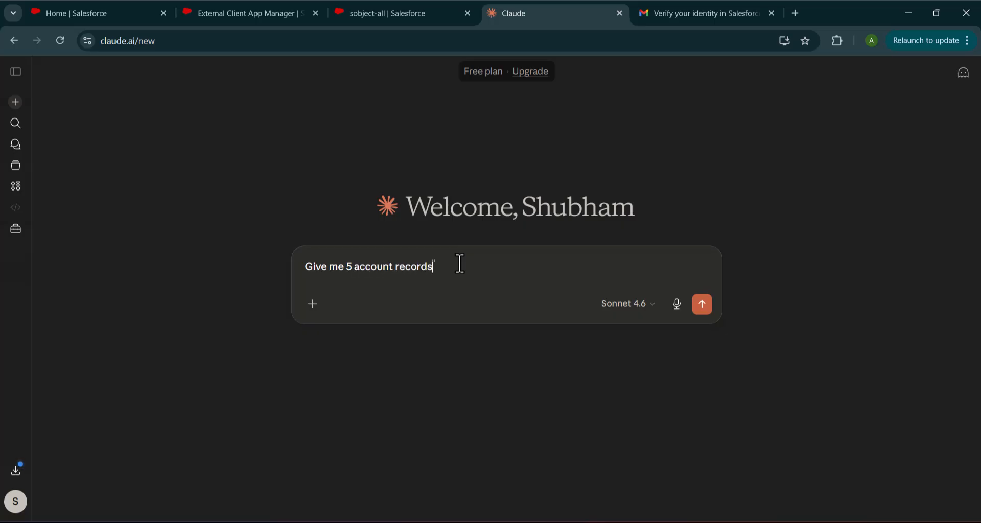
type(" which priority is medium")
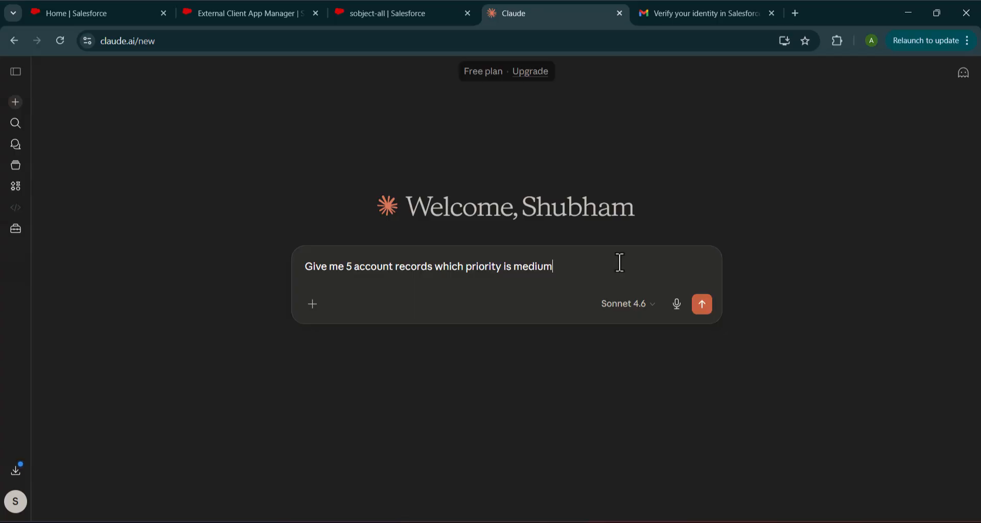
left_click(702, 304)
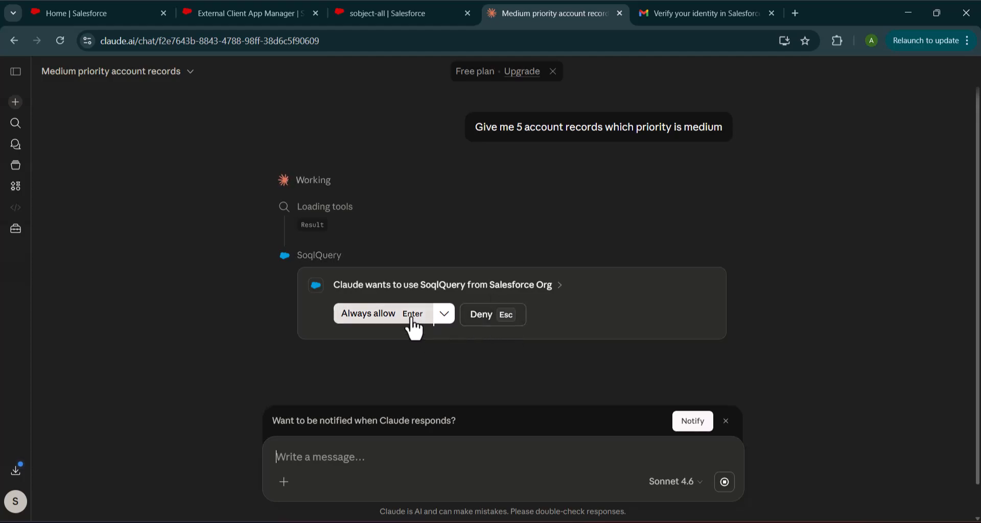
Step: Always allow SoqlQuery, then begin the follow-up 'Give me top 5 account records'
key("Return")
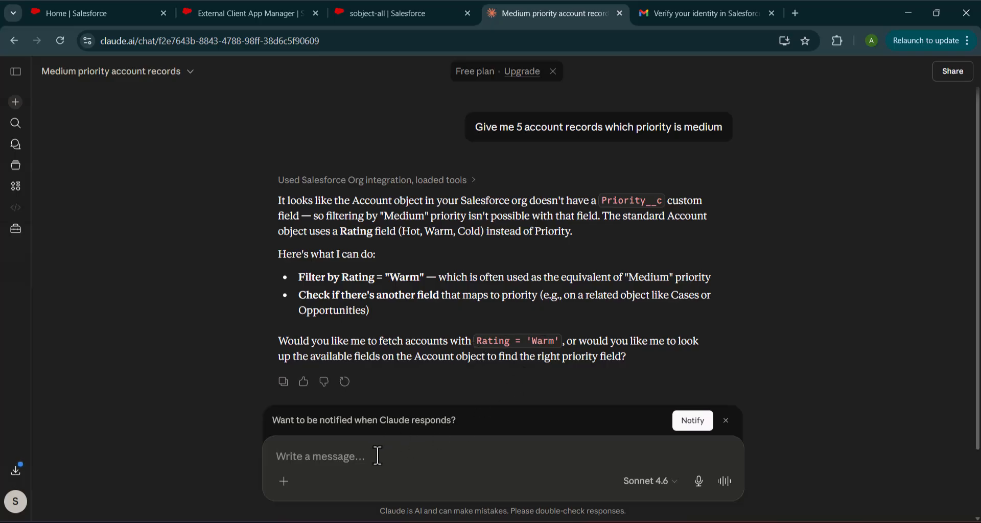
type("Gi")
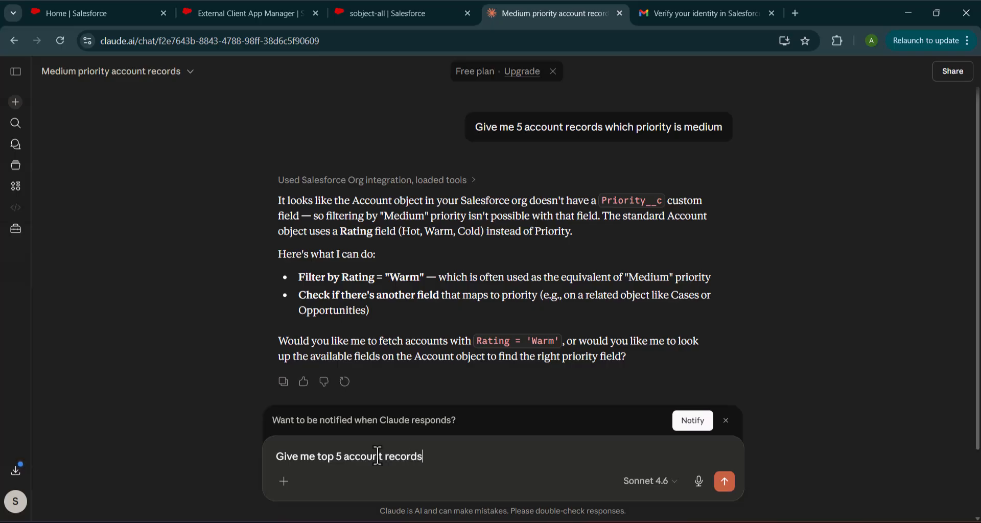
Step: Ask Claude for the top 5 account records and review the revenue-ranked table it returns
type("ve me top 5 account records")
key("Return")
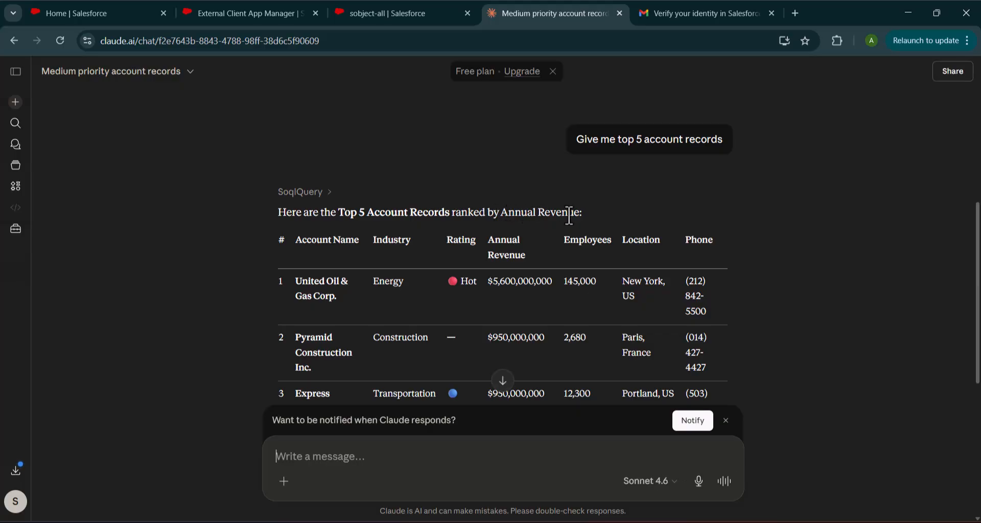
scroll(553, 280, "down", 3)
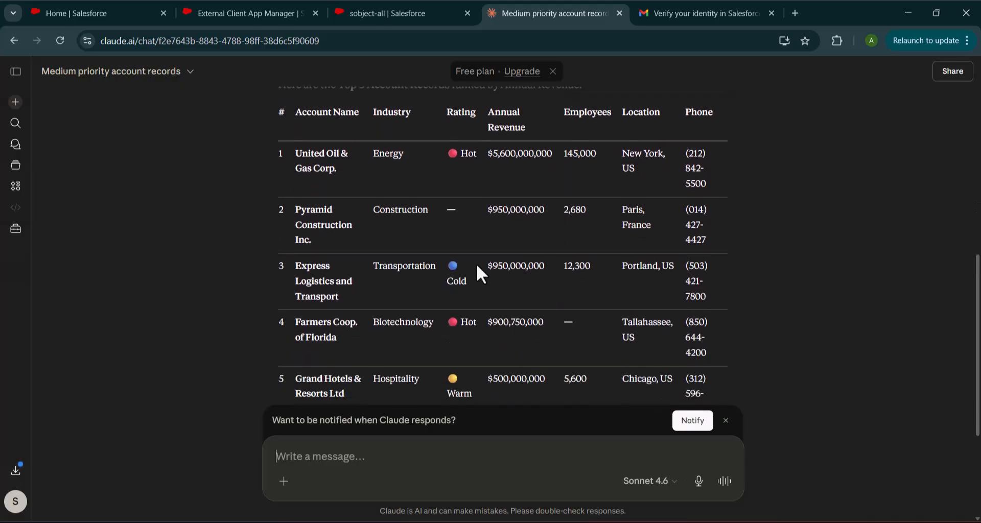
scroll(410, 225, "down", 4)
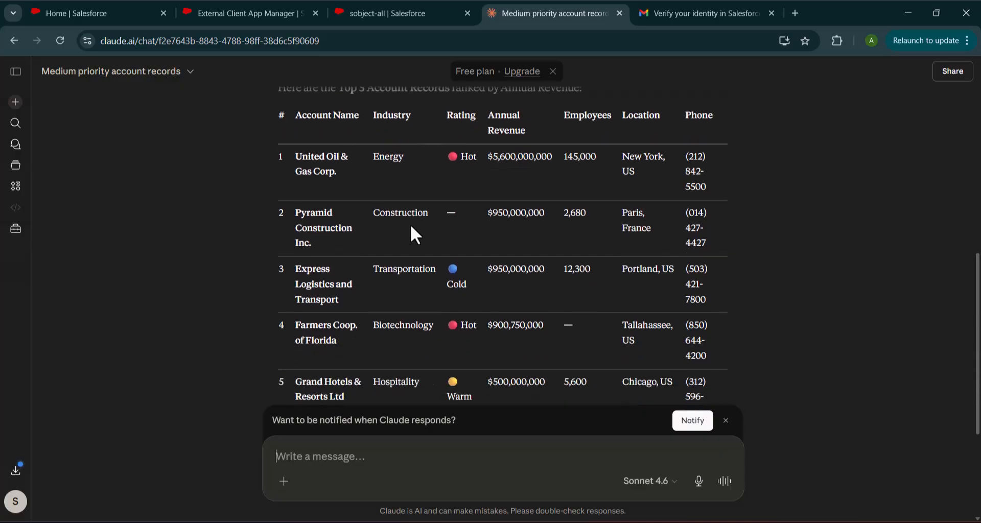
scroll(383, 278, "up", 3)
scroll(385, 282, "up", 2)
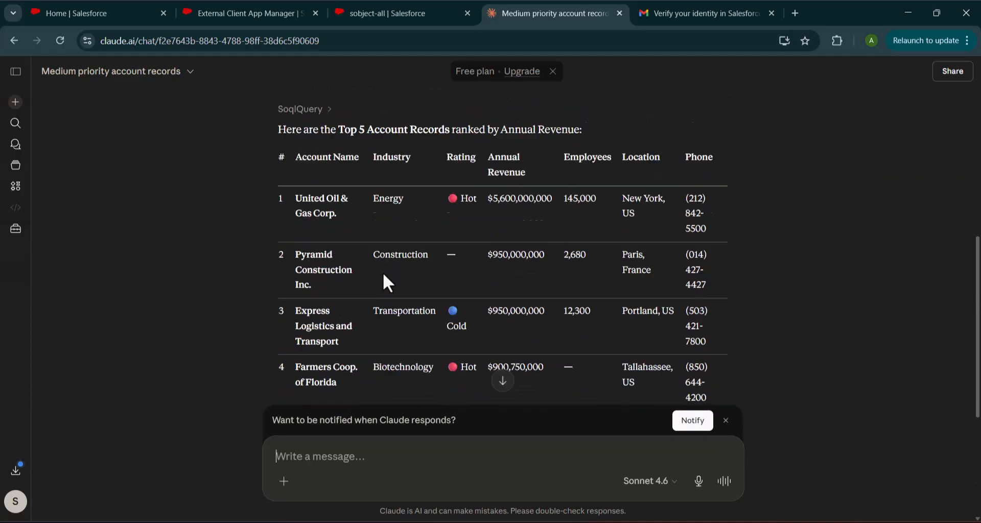
scroll(412, 274, "down", 2)
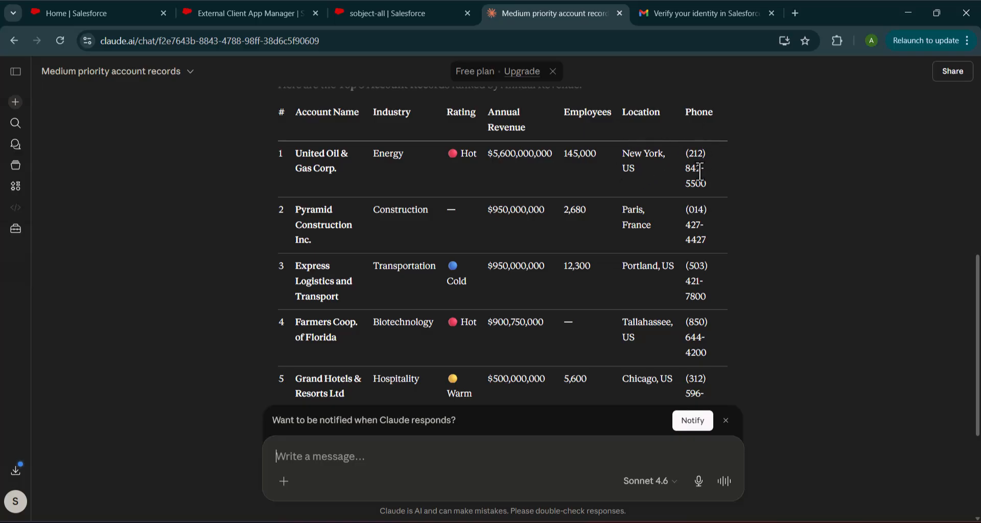
scroll(480, 245, "down", 1)
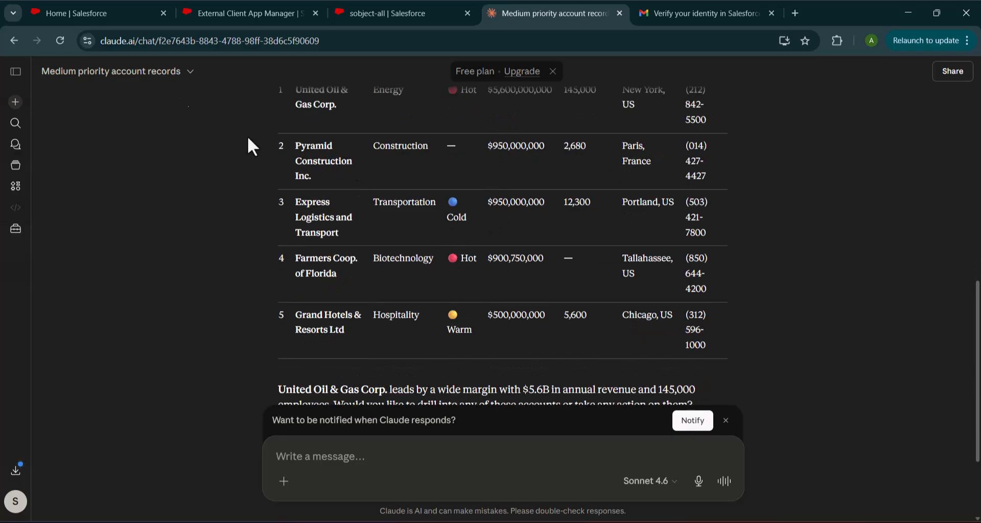
Step: Open the Salesforce Accounts list and compare it with Claude's top-5 results
left_click(104, 10)
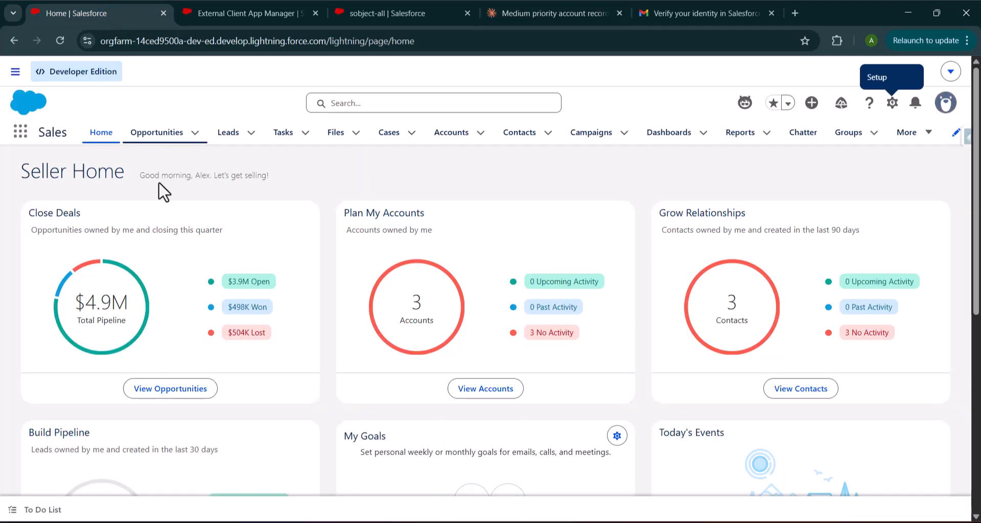
left_click(451, 132)
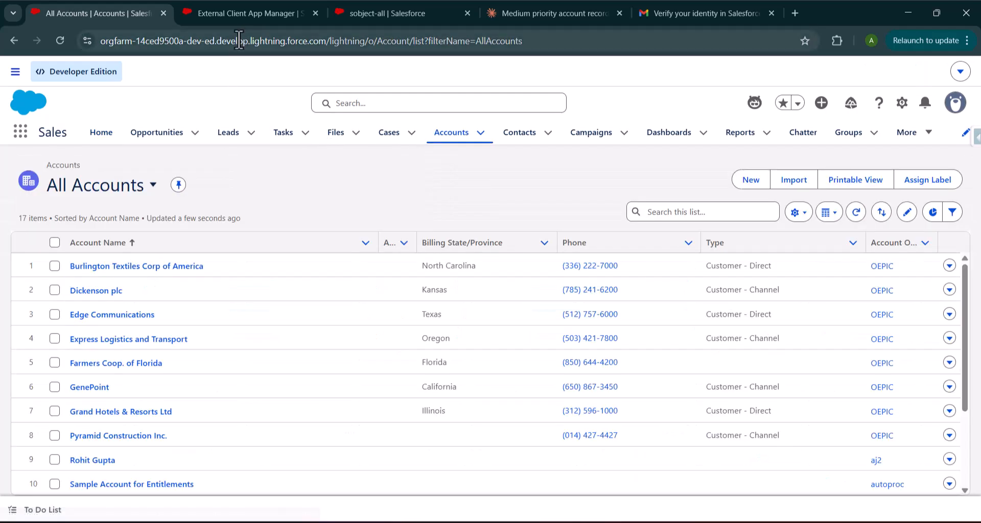
left_click(501, 14)
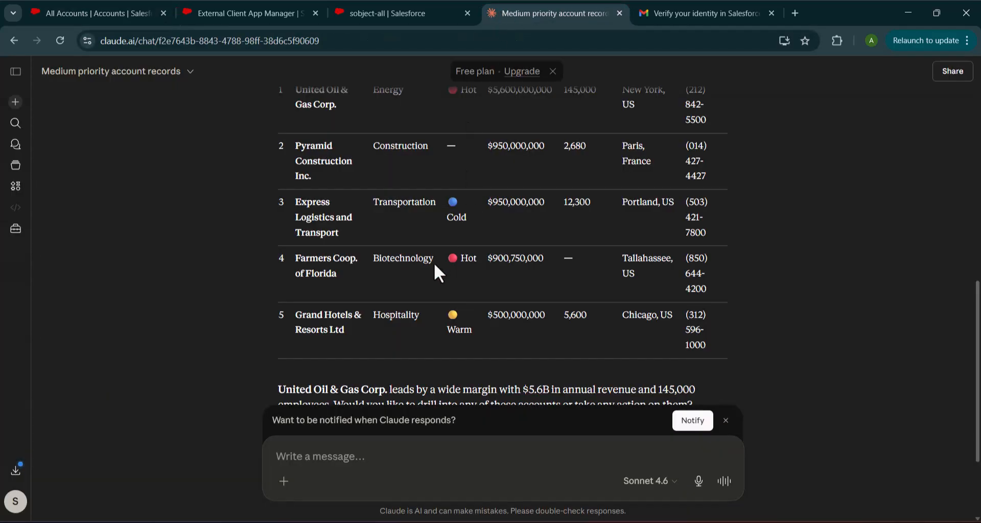
scroll(362, 321, "up", 3)
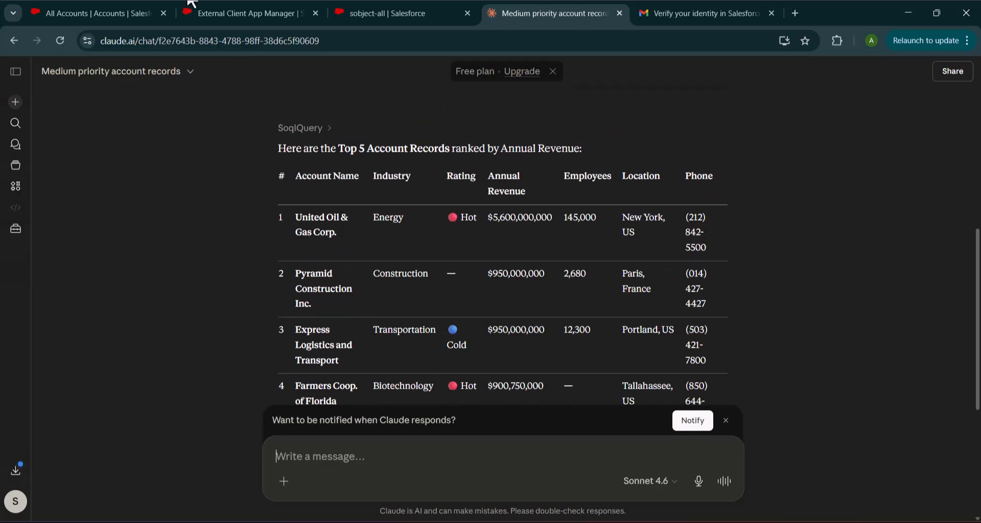
Step: Open the United Oil & Gas Corp. account record, review it, then return to the Claude chat
left_click(138, 12)
scroll(181, 362, "down", 4)
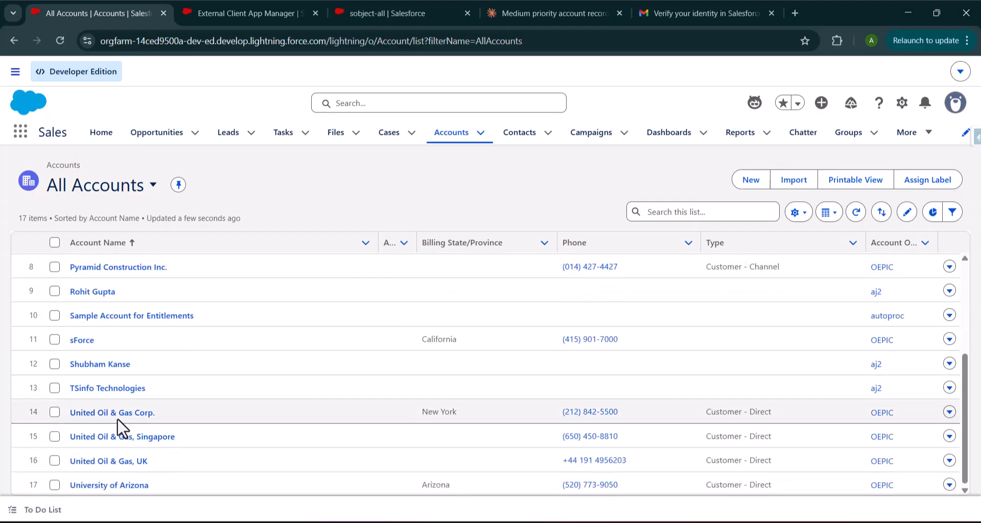
left_click(126, 413)
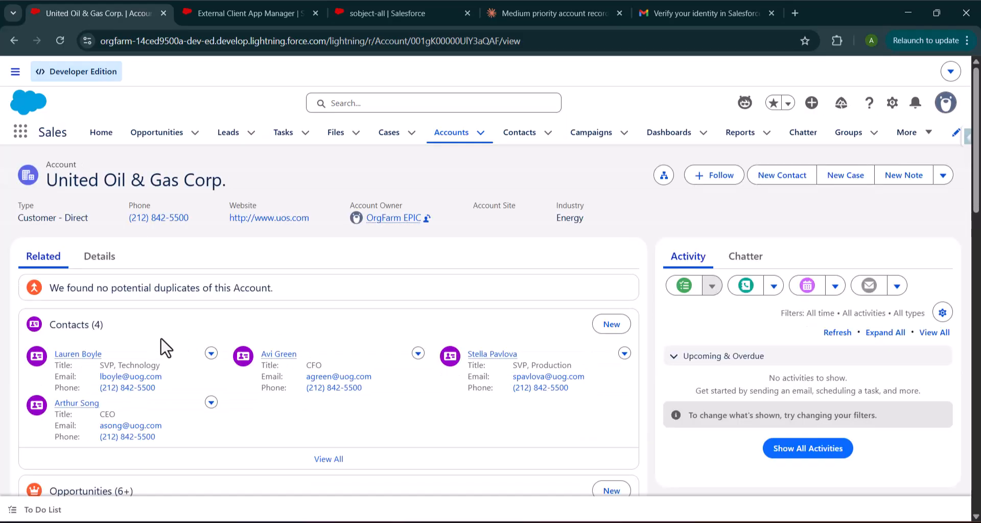
scroll(193, 327, "down", 1)
scroll(193, 327, "down", 4)
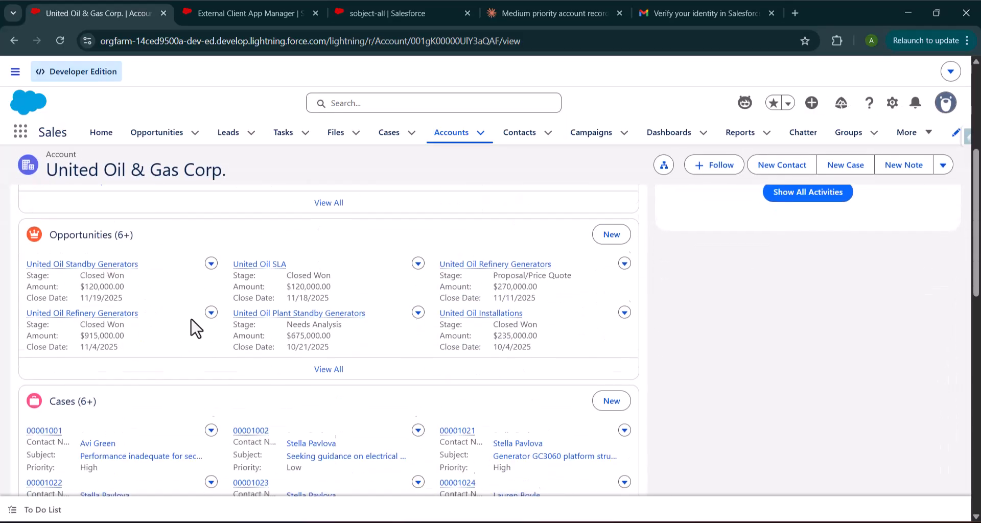
scroll(194, 329, "up", 3)
scroll(197, 333, "down", 5)
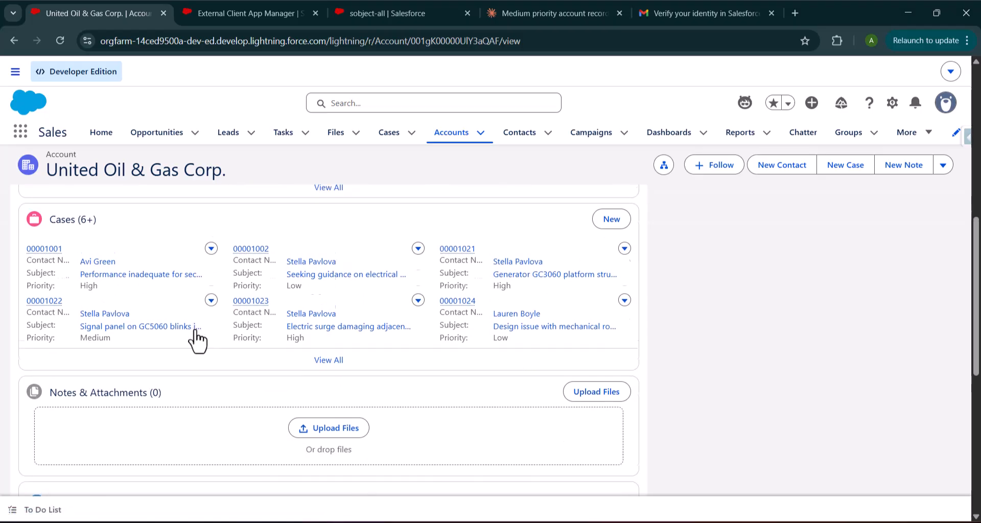
scroll(197, 337, "up", 2)
left_click(595, 12)
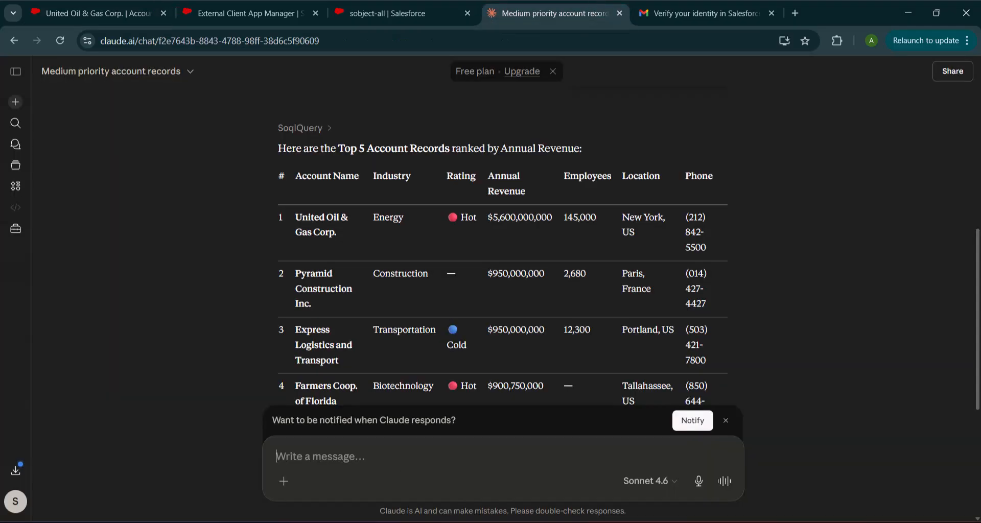
Step: Ask Claude for the cases related to United Oil & Gas Corp., allowing GetRelatedRecords, and review the 7 results
type("Give me the cases related to")
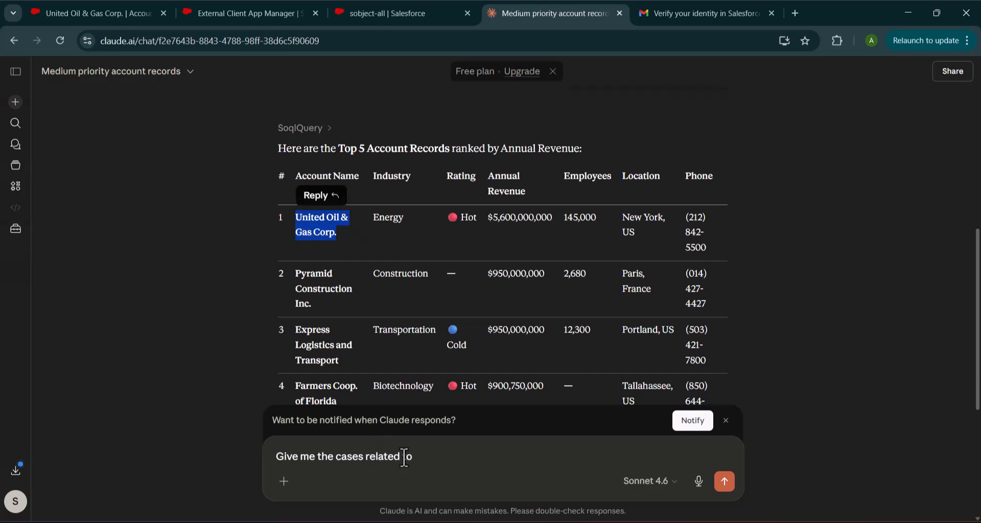
left_click(431, 463)
type("United Oil & Gas Corp.")
key("Return")
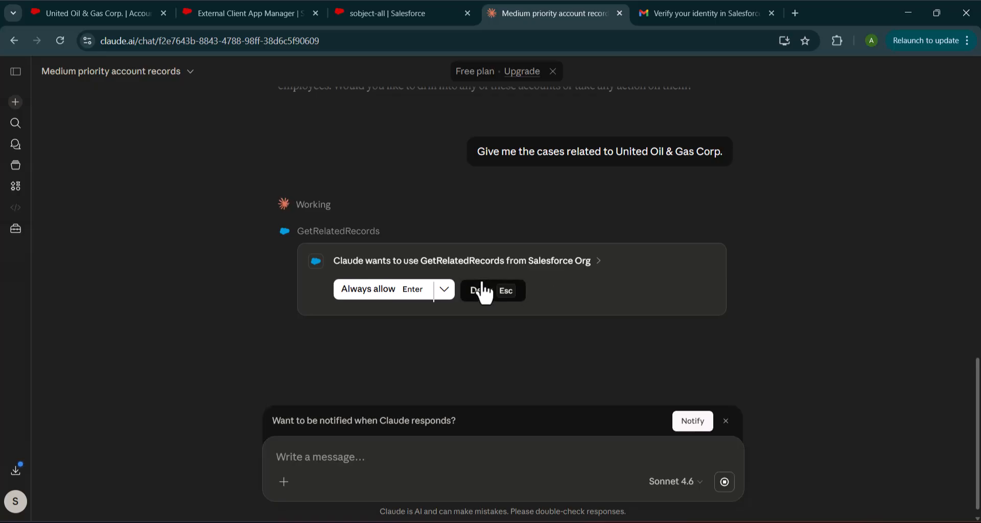
left_click(481, 291)
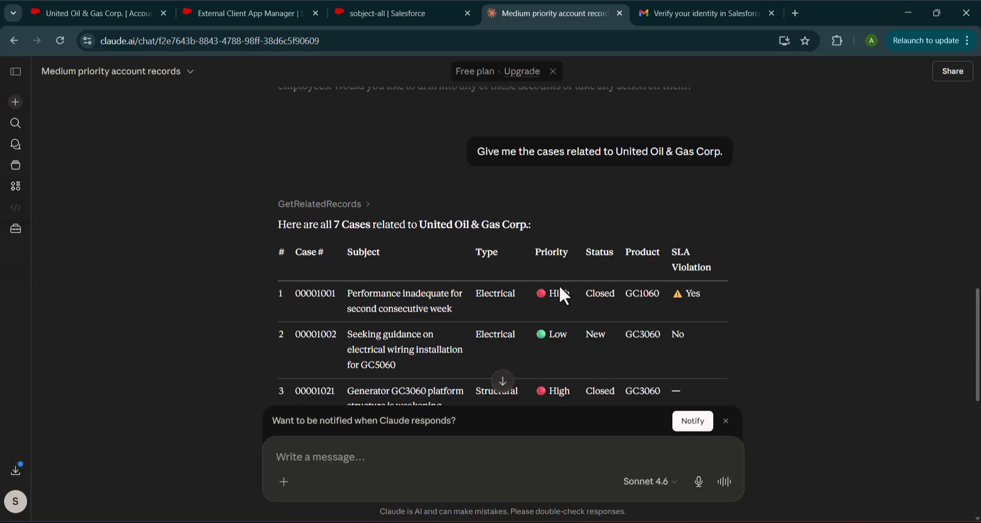
scroll(560, 288, "down", 6)
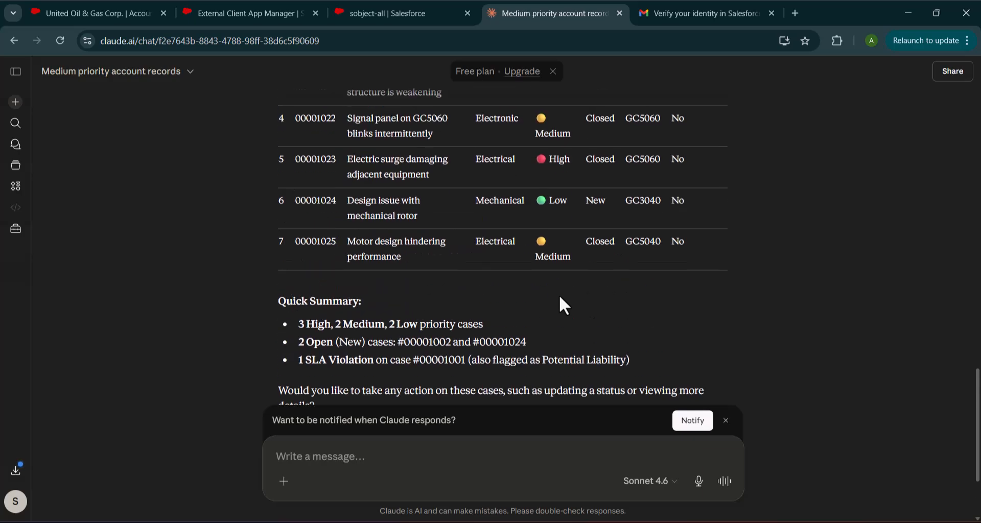
scroll(559, 302, "up", 3)
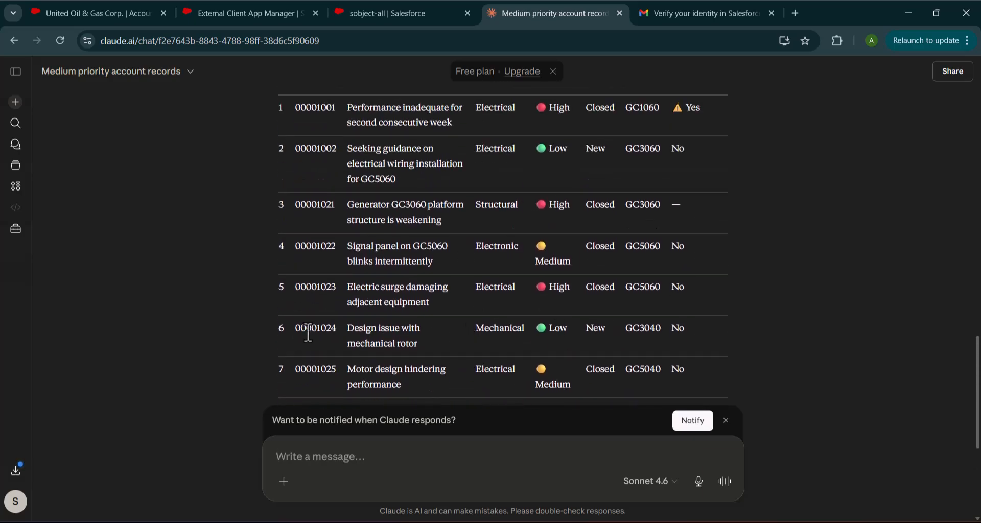
left_click(130, 8)
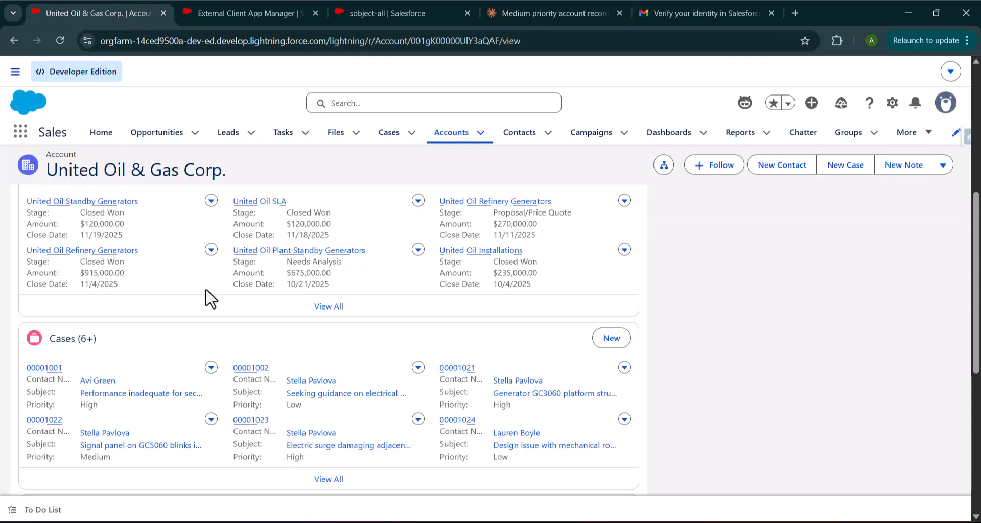
Step: Open the full United Oil & Gas Corp. Cases list and copy case number 00001002
left_click(329, 479)
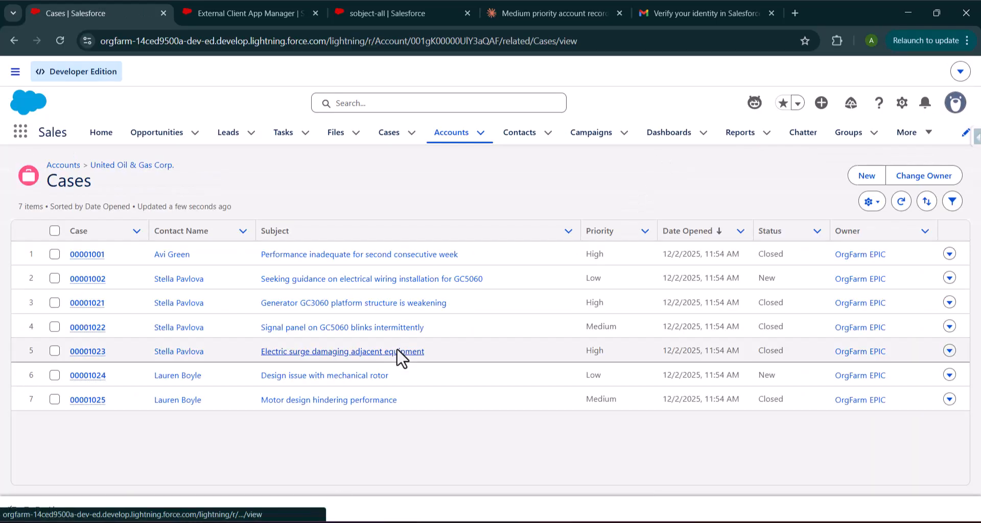
left_click_drag(17, 209, 48, 207)
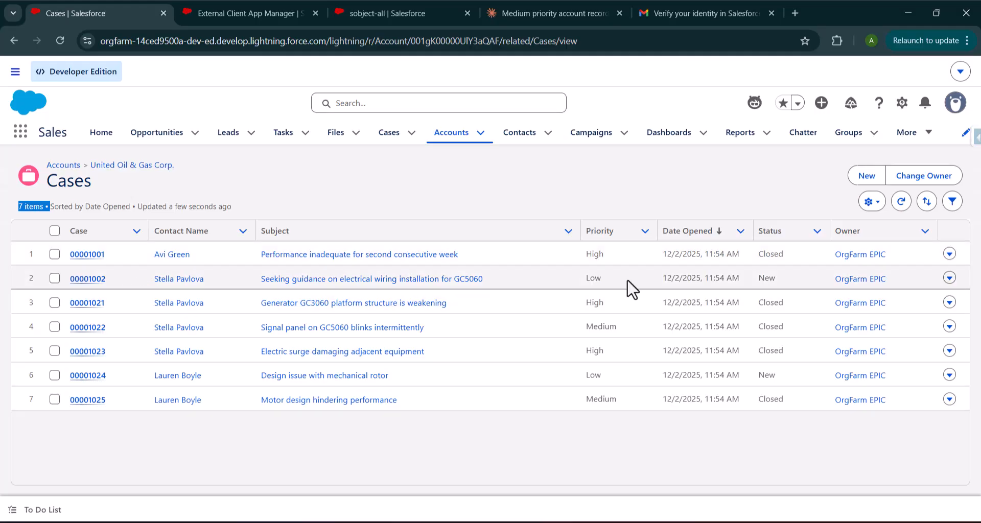
left_click_drag(114, 281, 64, 279)
key("ctrl+c")
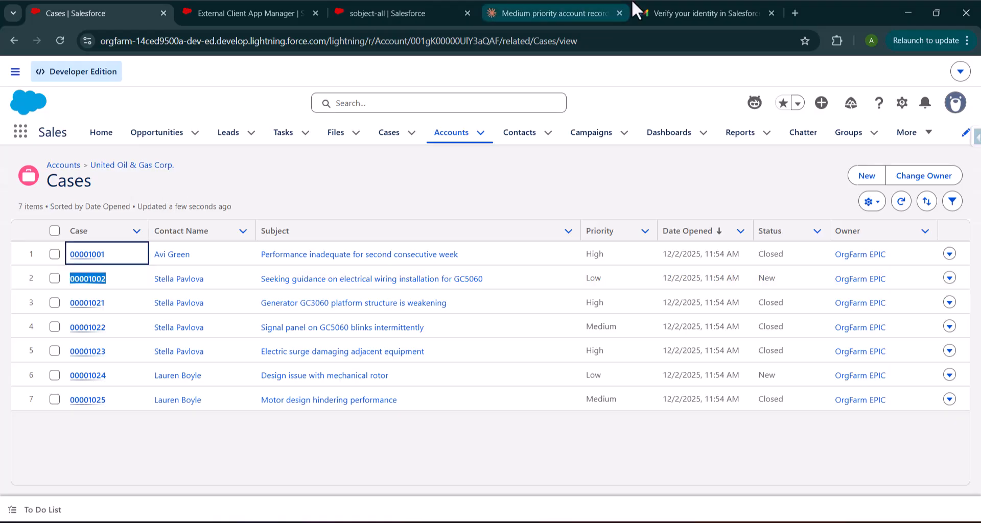
Step: Ask Claude to update case 00001002's priority to High, allowing UpdateSobjectRecord
left_click(567, 13)
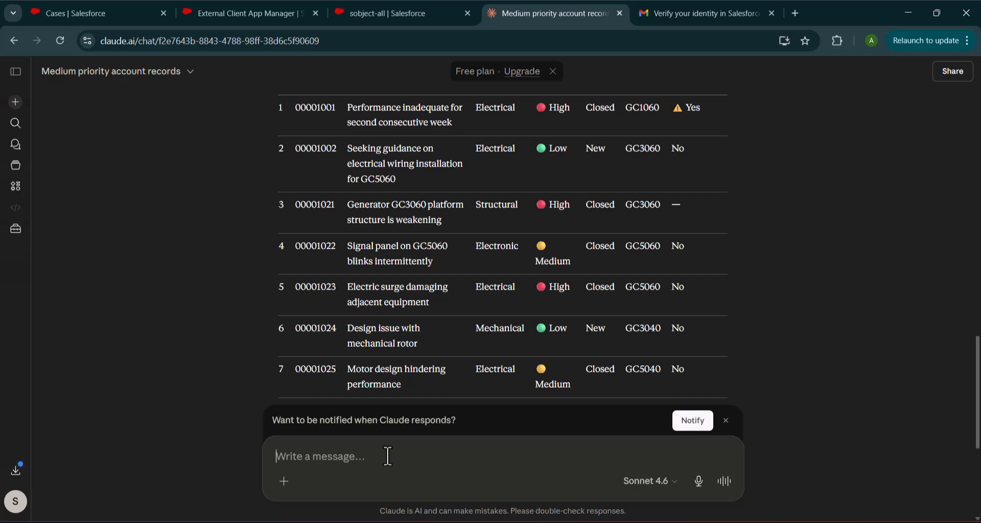
type("Upd")
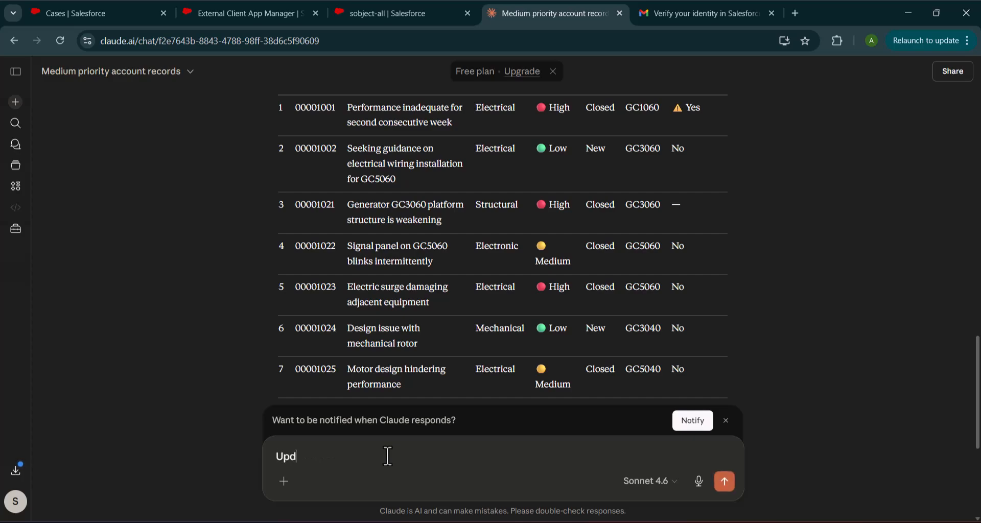
type("ate the case")
key("ctrl+v")
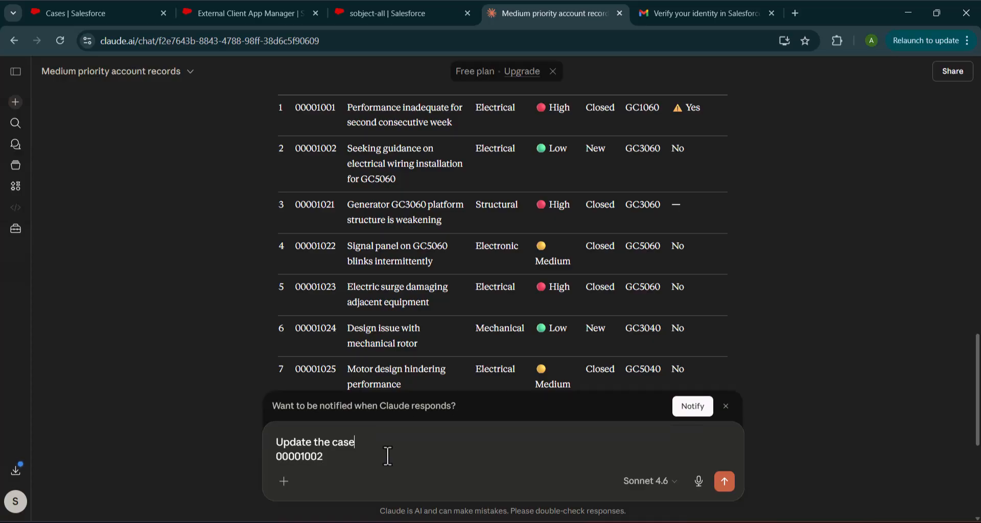
key("Home")
key("BackSpace")
key("BackSpace")
key("End")
type("priority ")
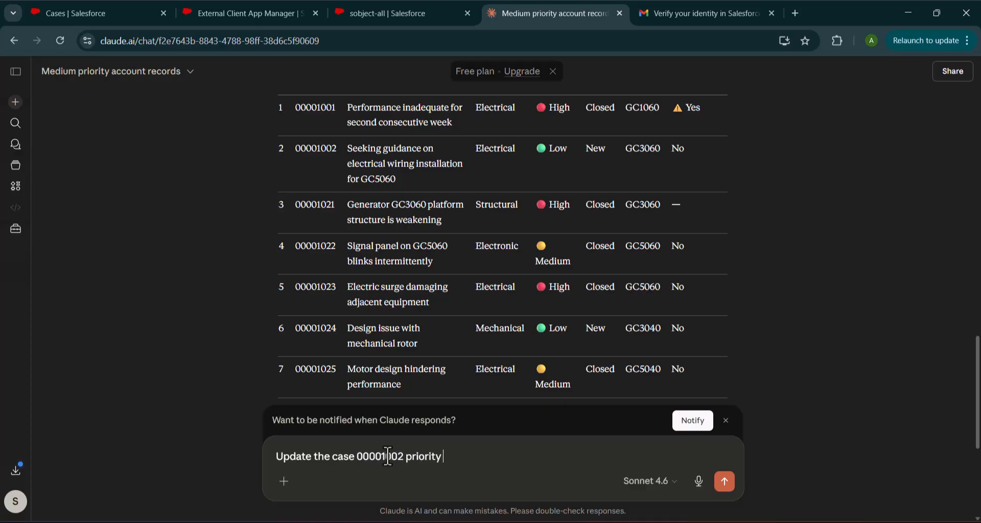
type("to High")
key("Return")
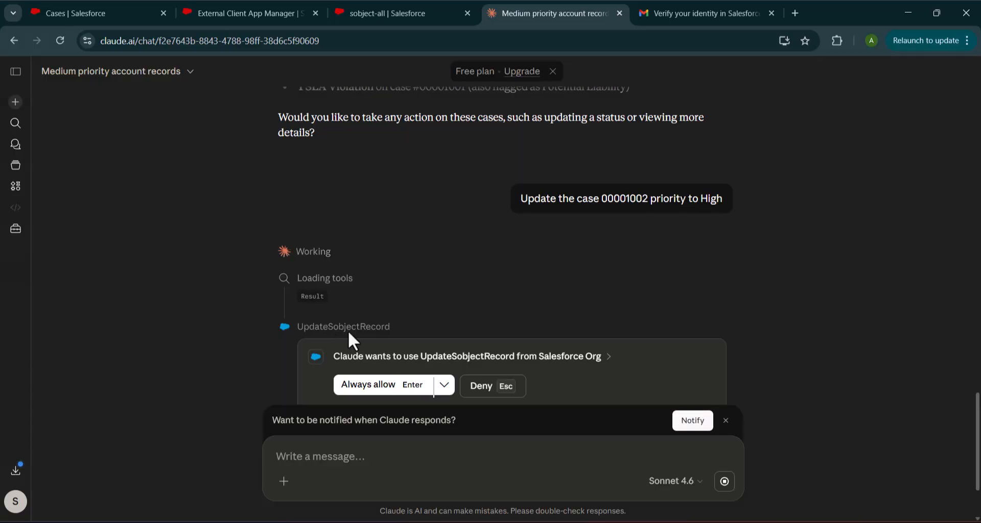
key("Return")
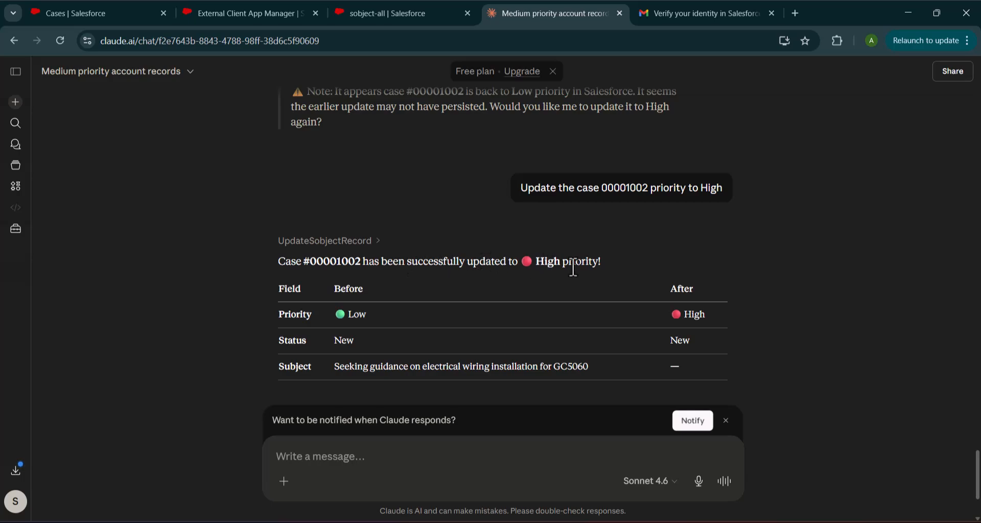
left_click(74, 6)
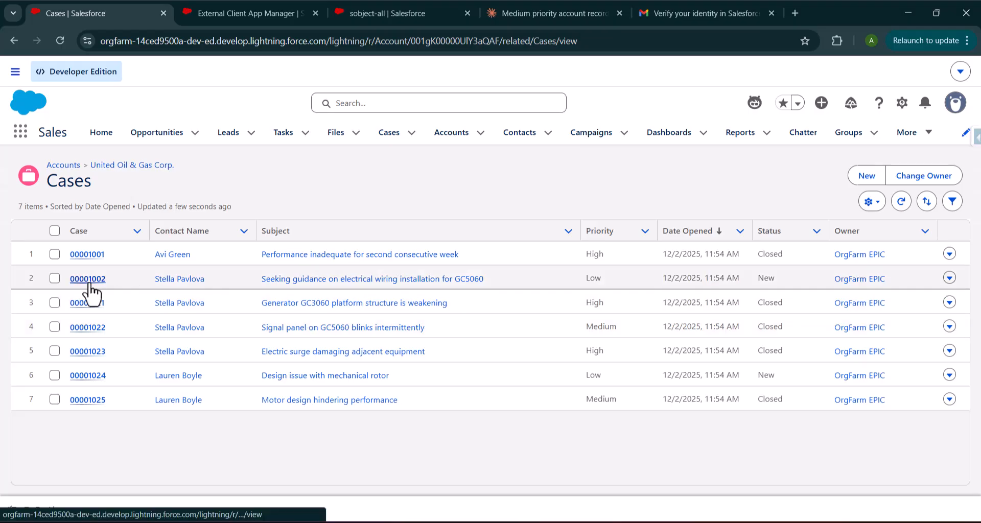
mouse_move(88, 279)
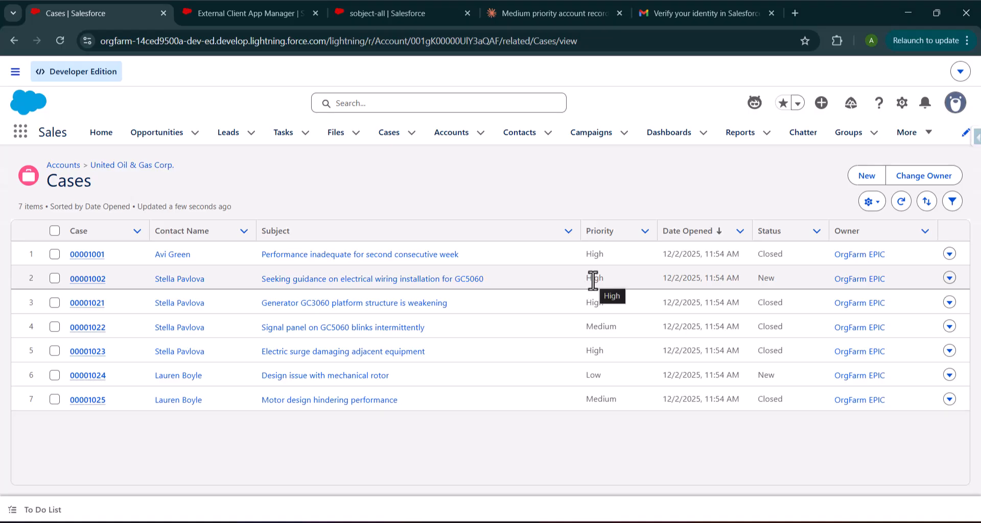
left_click(549, 13)
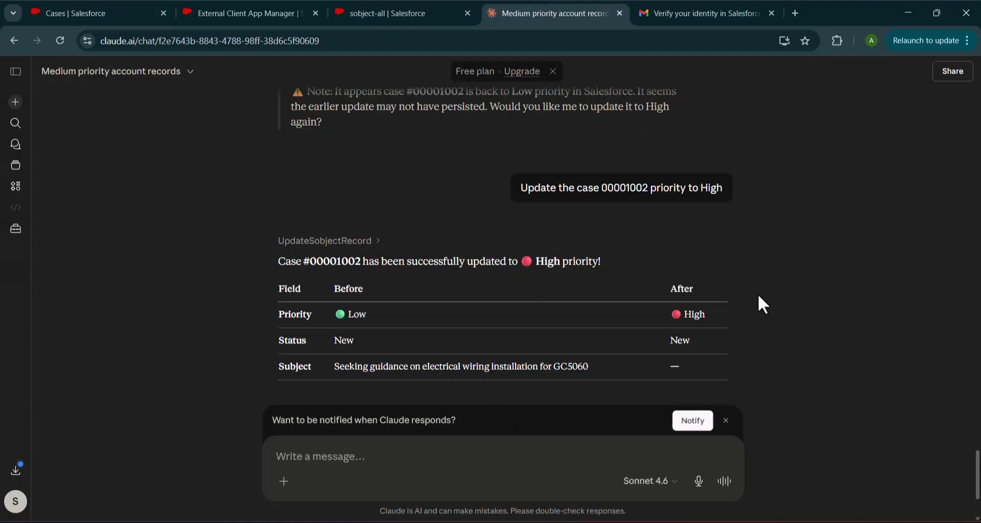